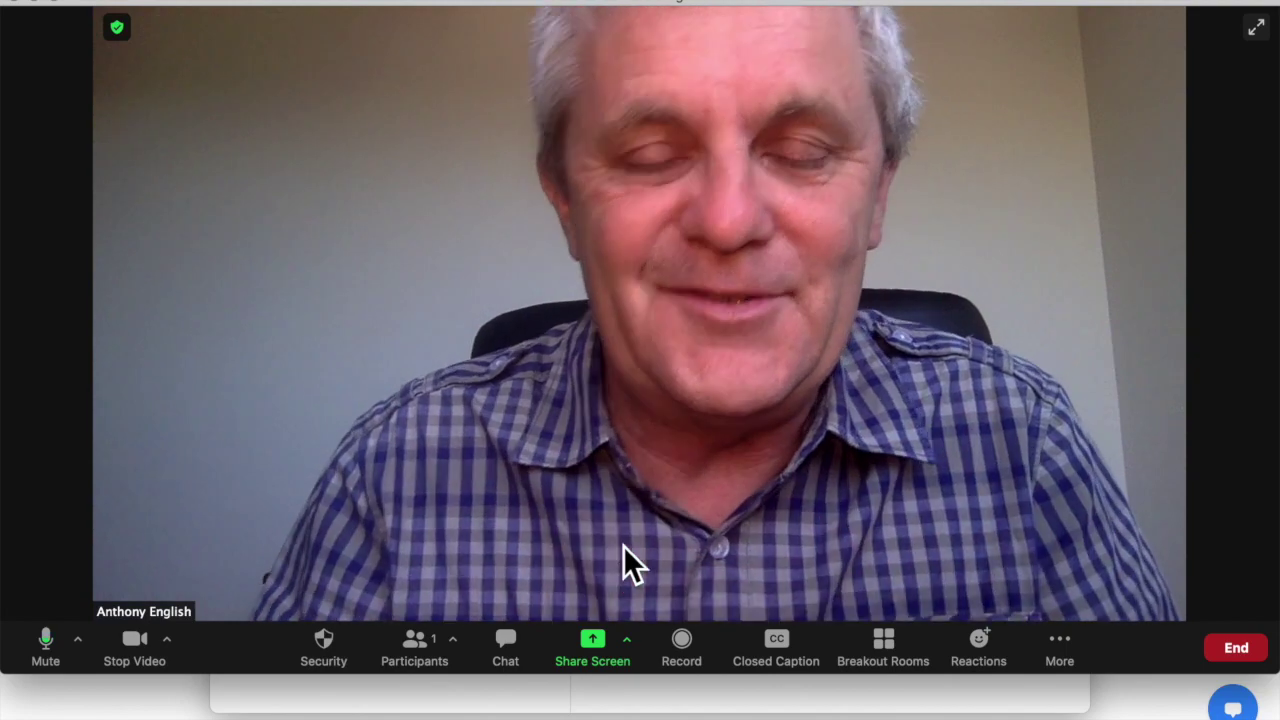
Leave the meeting and review the 5.3.1 and 5.3.0 release notes in the Update Available dialog.
{"action": "left_click", "coordinate": [1240, 655]}
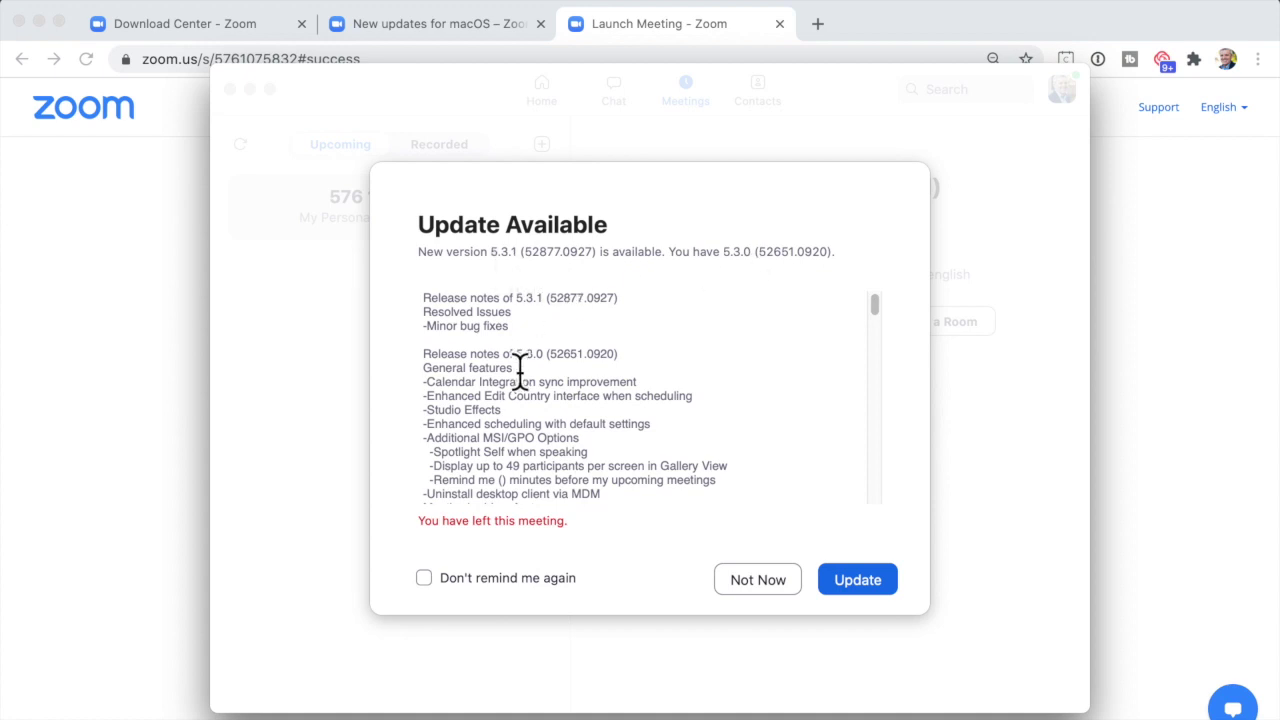
{"action": "scroll", "coordinate": [520, 370], "scroll_direction": "down", "scroll_amount": 3}
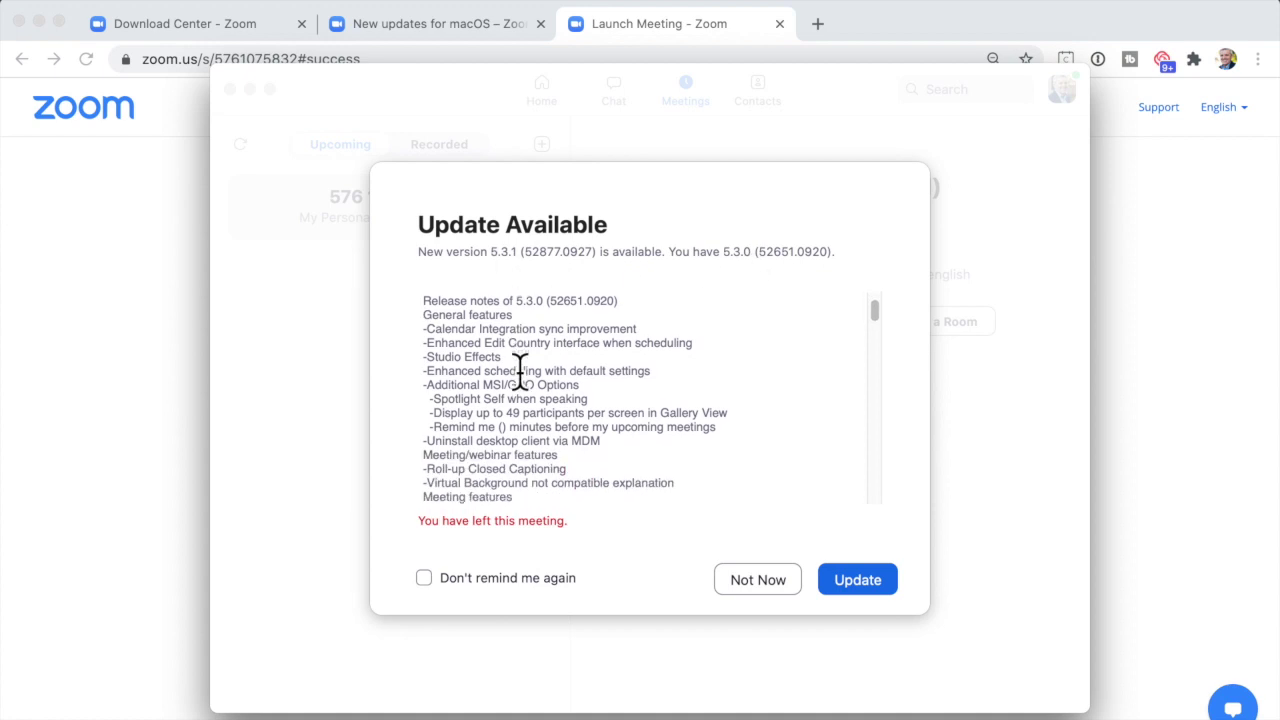
{"action": "scroll", "coordinate": [520, 370], "scroll_direction": "down", "scroll_amount": 1}
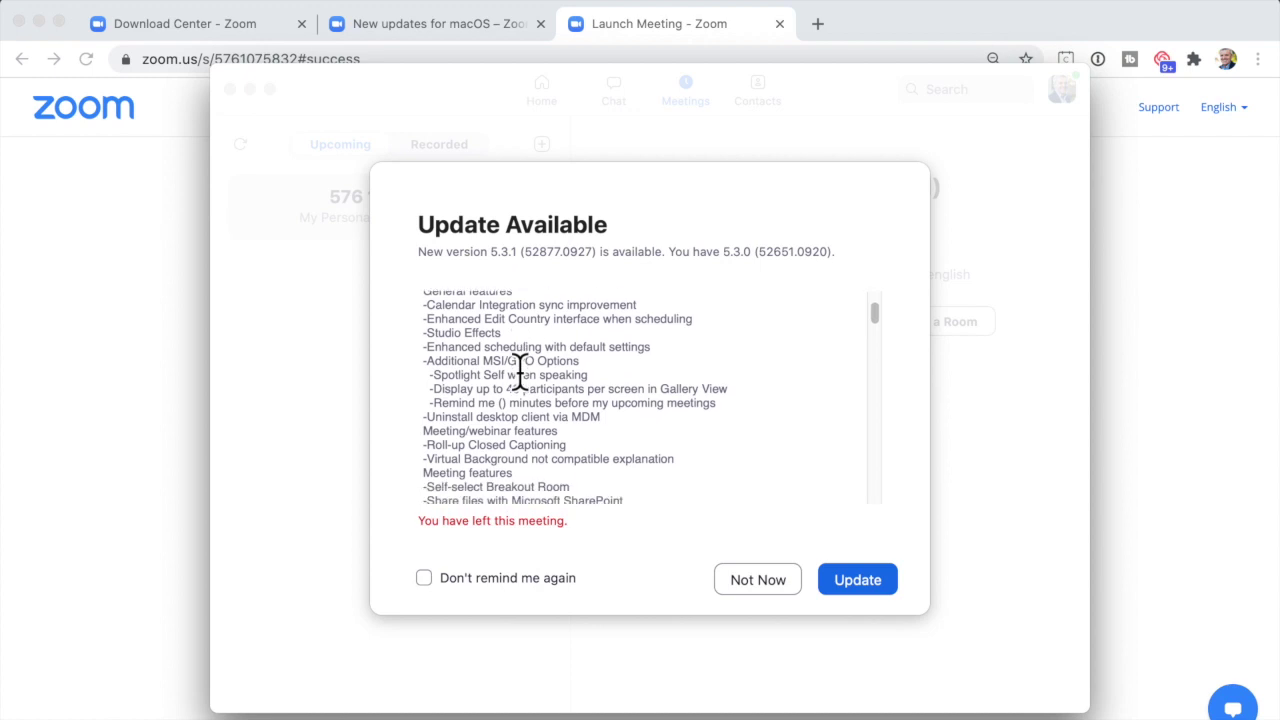
{"action": "scroll", "coordinate": [535, 340], "scroll_direction": "up", "scroll_amount": 5}
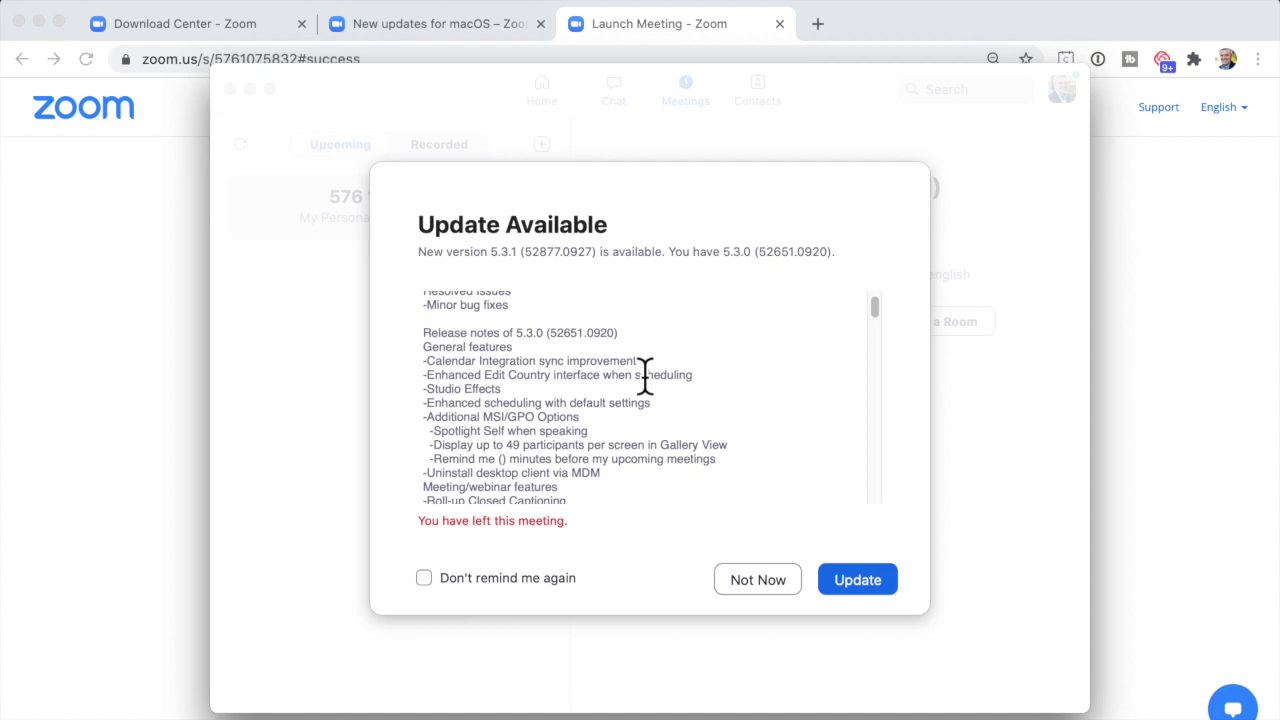
Read the 5.3.0 new and enhanced features in the New updates for macOS article.
{"action": "left_click", "coordinate": [429, 28]}
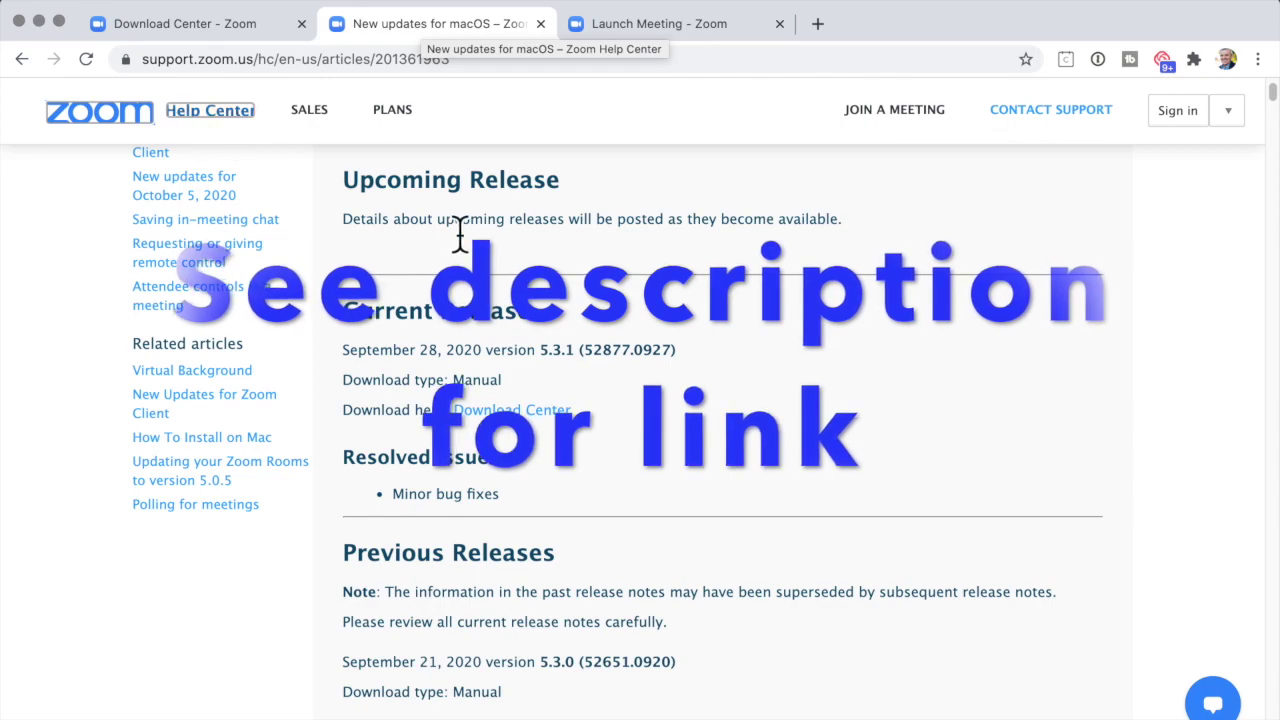
{"action": "scroll", "coordinate": [459, 233], "scroll_direction": "up", "scroll_amount": 10}
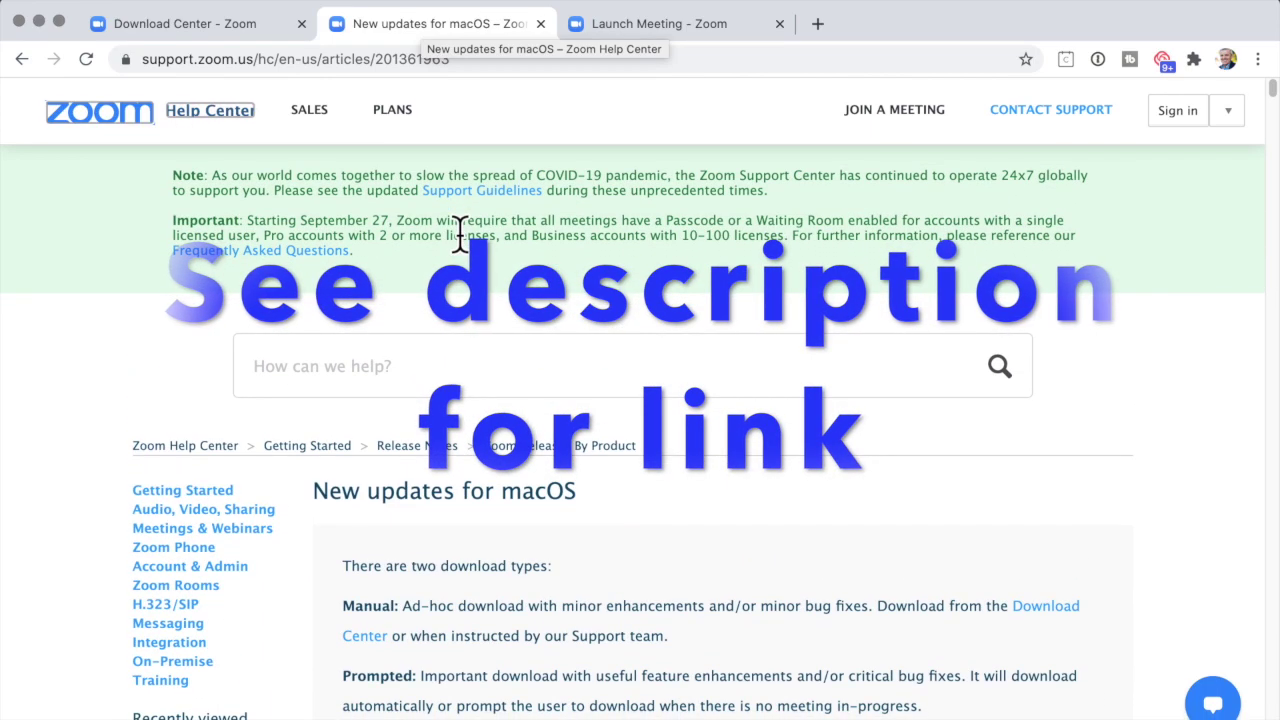
{"action": "scroll", "coordinate": [459, 233], "scroll_direction": "down", "scroll_amount": 10}
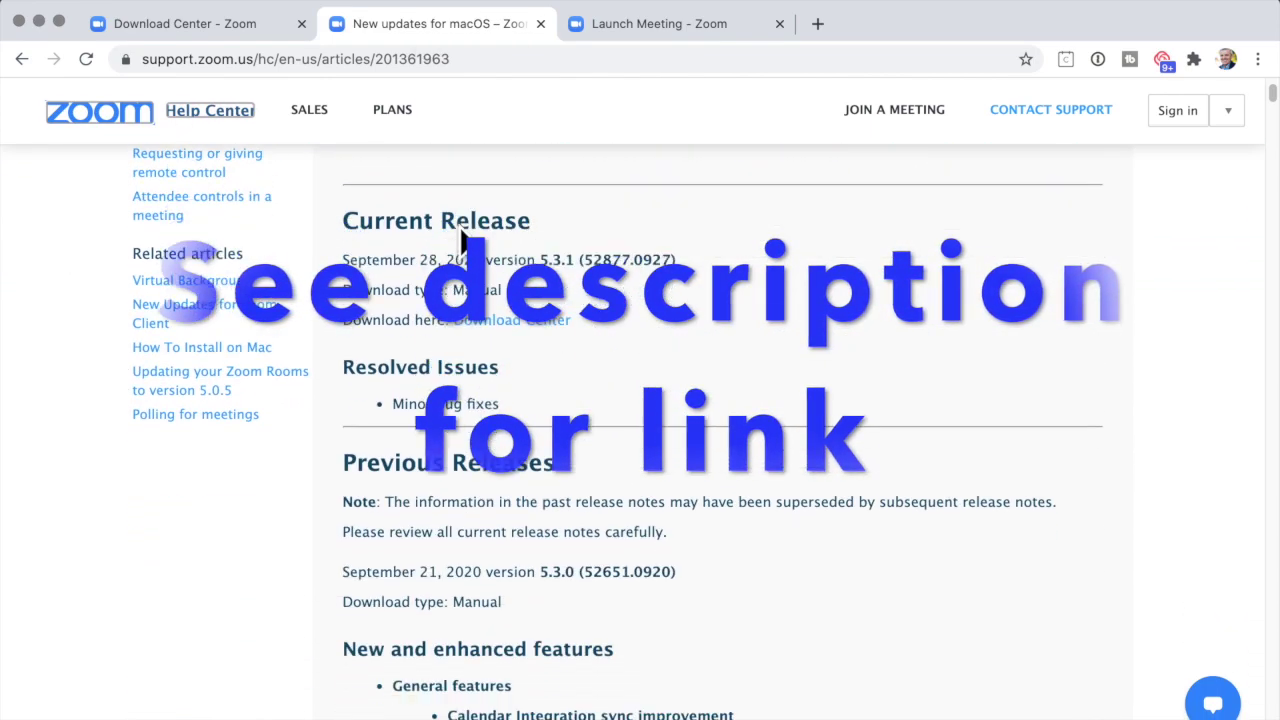
{"action": "scroll", "coordinate": [460, 240], "scroll_direction": "down", "scroll_amount": 5}
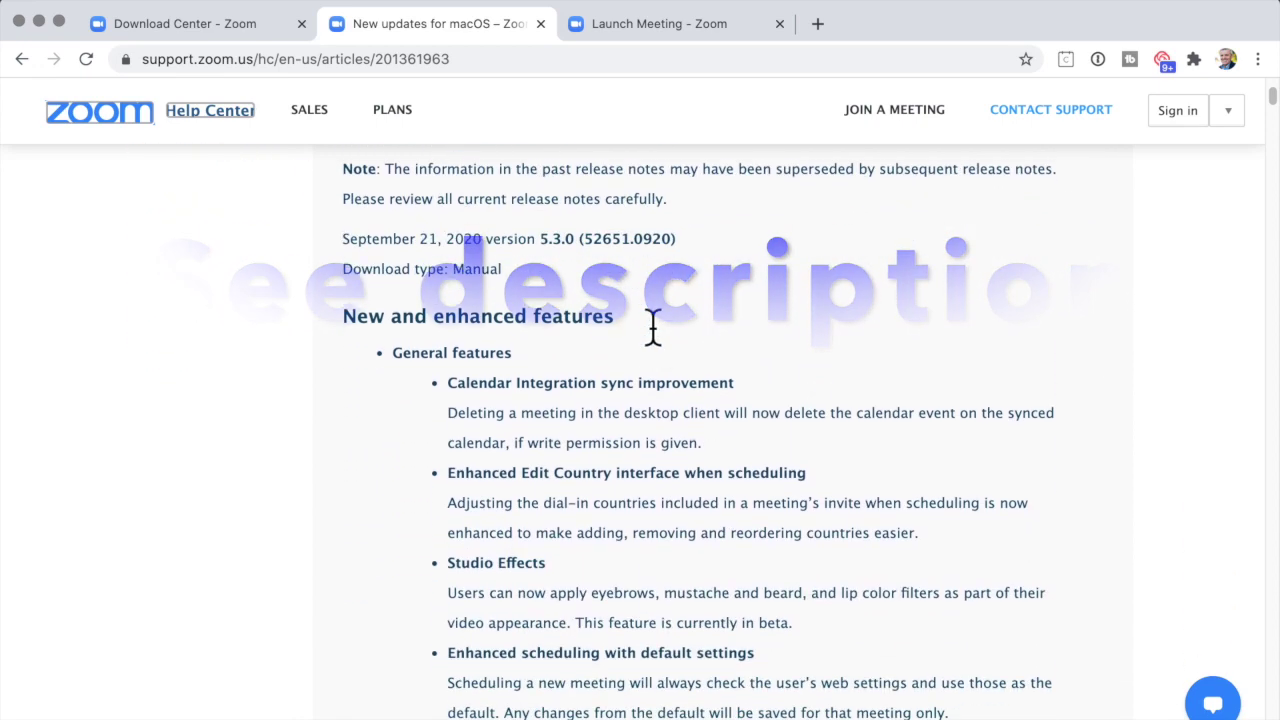
{"action": "scroll", "coordinate": [652, 325], "scroll_direction": "down", "scroll_amount": 2}
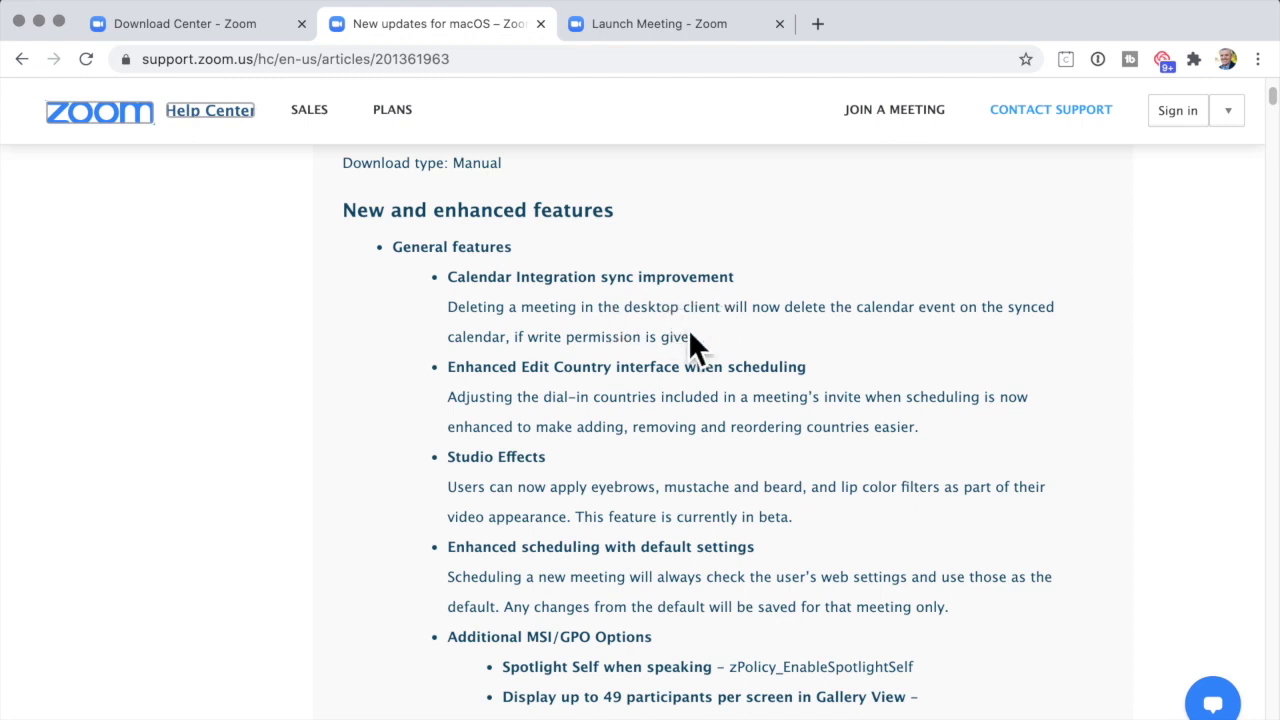
{"action": "scroll", "coordinate": [690, 334], "scroll_direction": "down", "scroll_amount": 1}
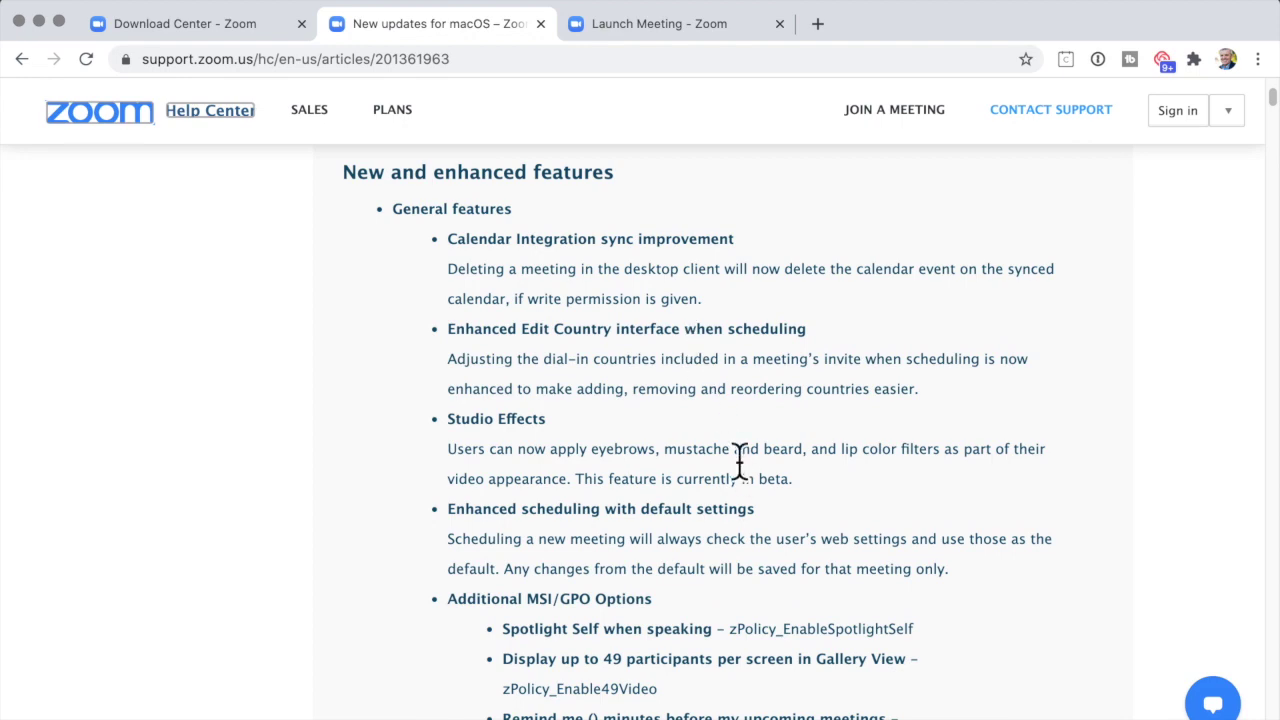
{"action": "scroll", "coordinate": [745, 360], "scroll_direction": "down", "scroll_amount": 3}
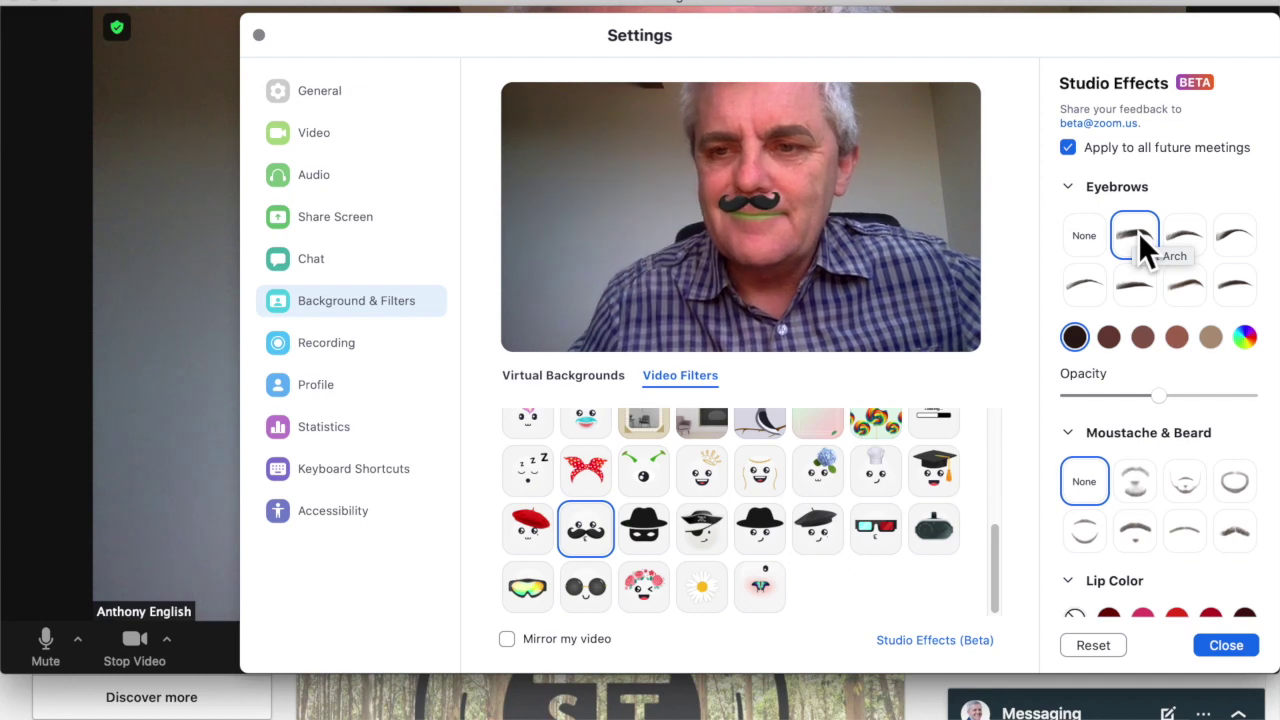
Apply the Arch eyebrow style under Studio Effects to the video preview.
{"action": "left_click", "coordinate": [1186, 286]}
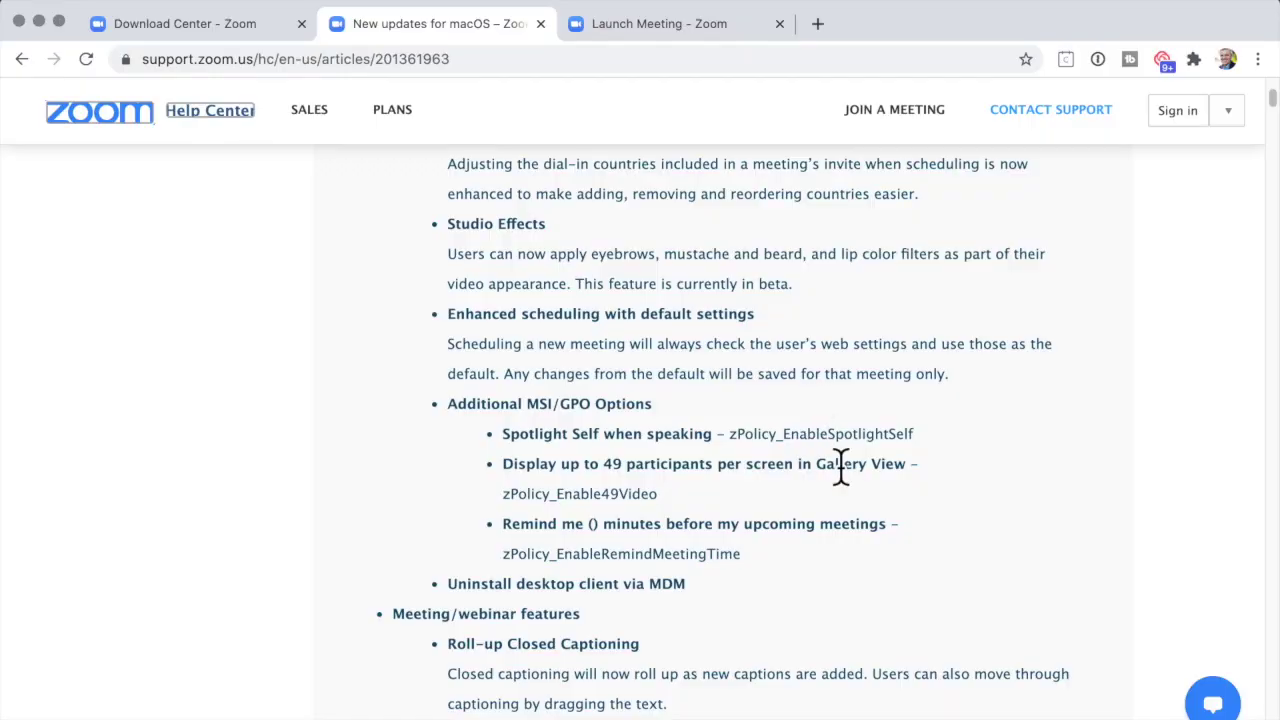
Read through the Meeting and Chat feature notes, then return to the Launch Meeting – Zoom tab.
{"action": "scroll", "coordinate": [840, 465], "scroll_direction": "down", "scroll_amount": 5}
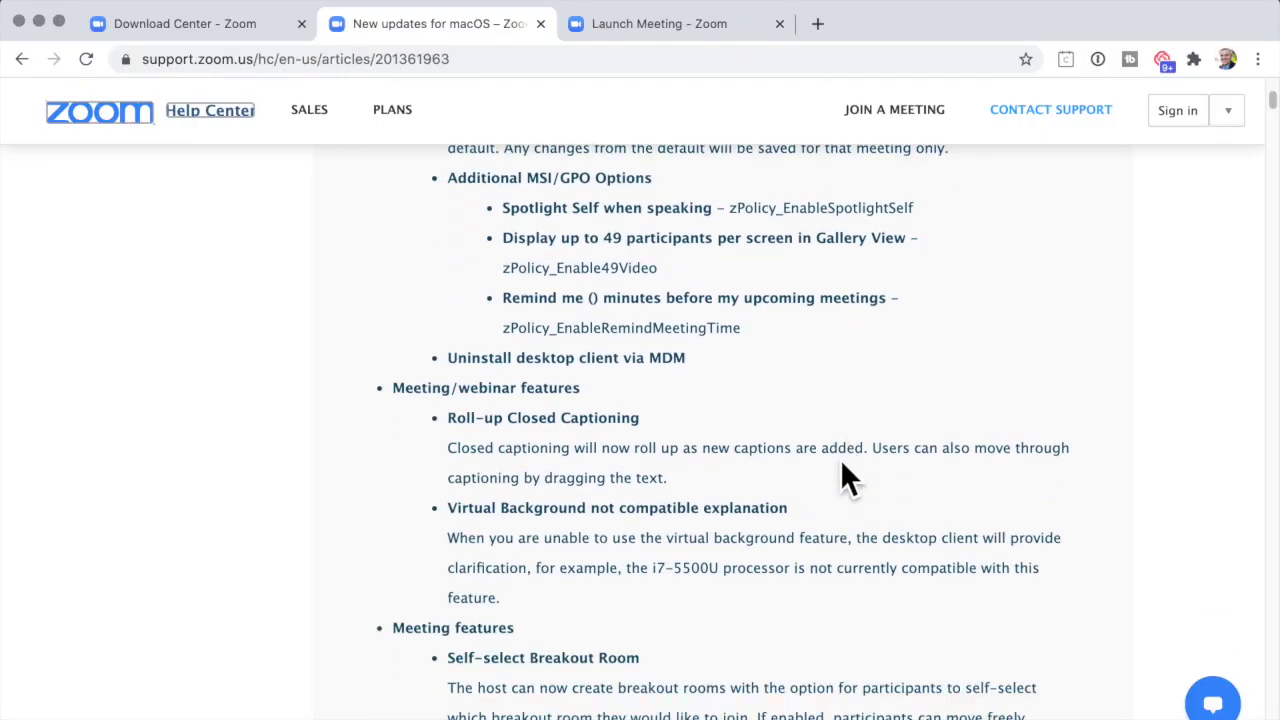
{"action": "scroll", "coordinate": [840, 470], "scroll_direction": "down", "scroll_amount": 7}
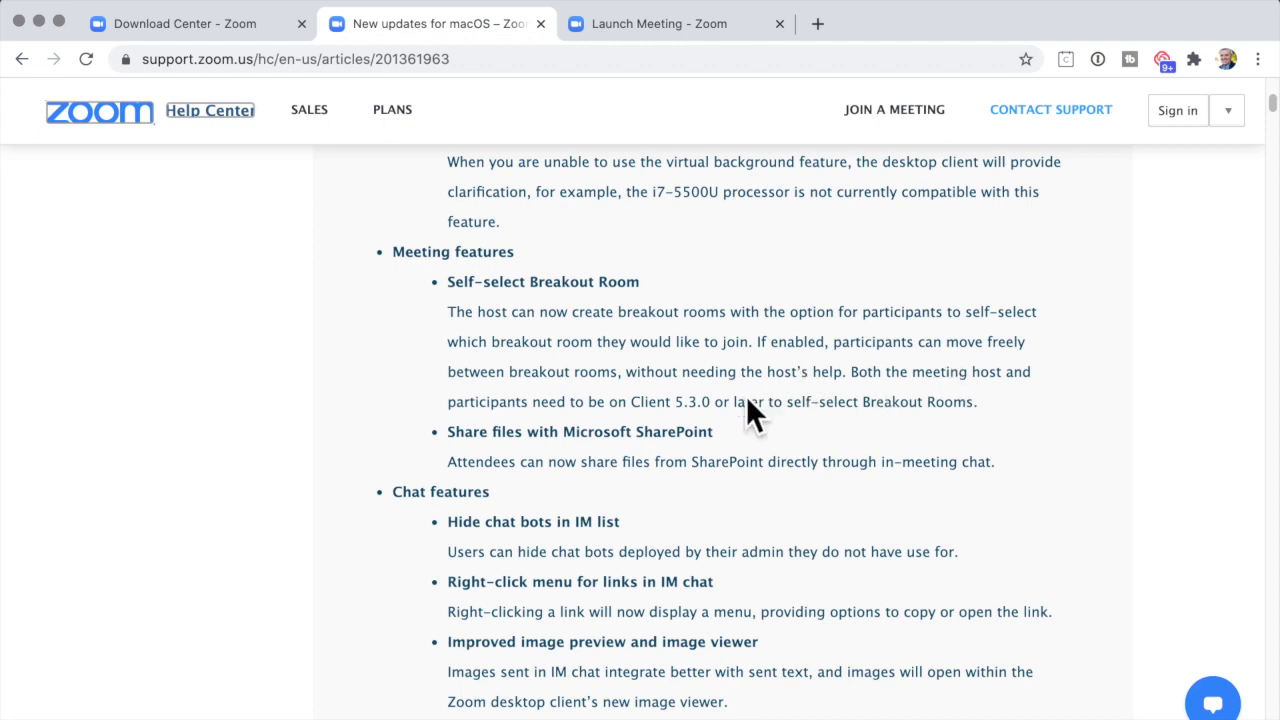
{"action": "scroll", "coordinate": [740, 424], "scroll_direction": "down", "scroll_amount": 5}
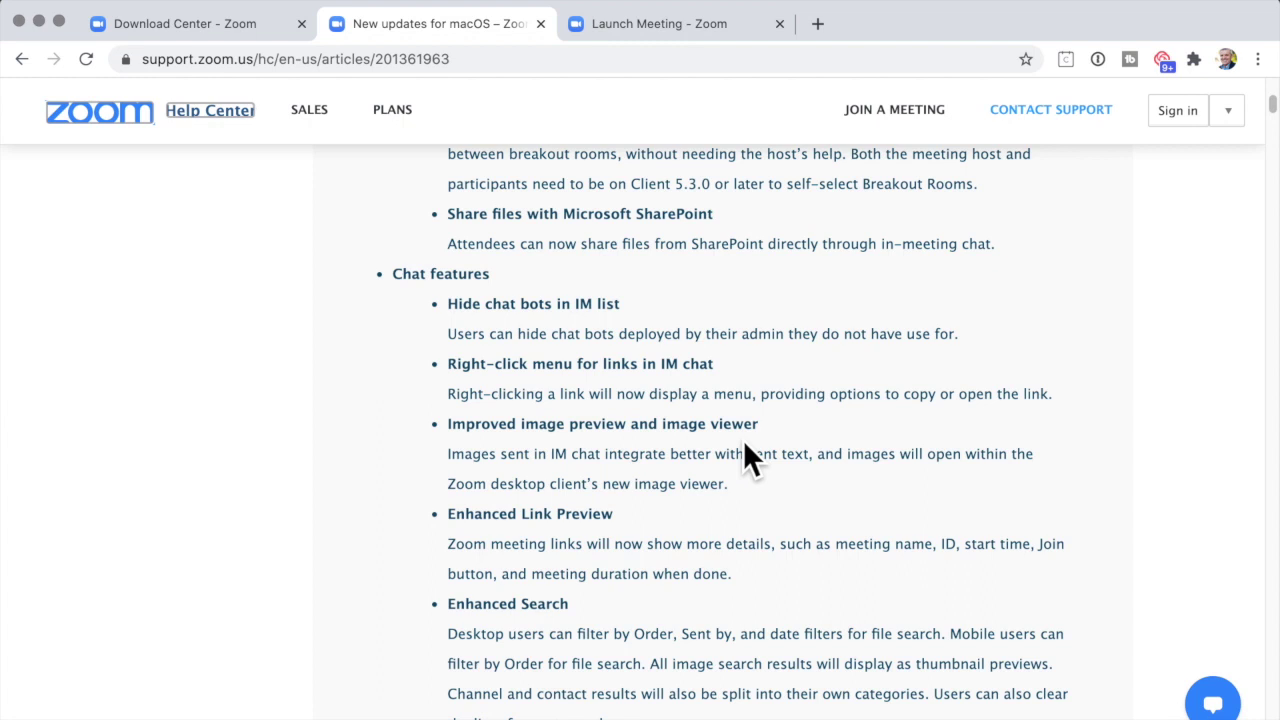
{"action": "scroll", "coordinate": [743, 439], "scroll_direction": "down", "scroll_amount": 1}
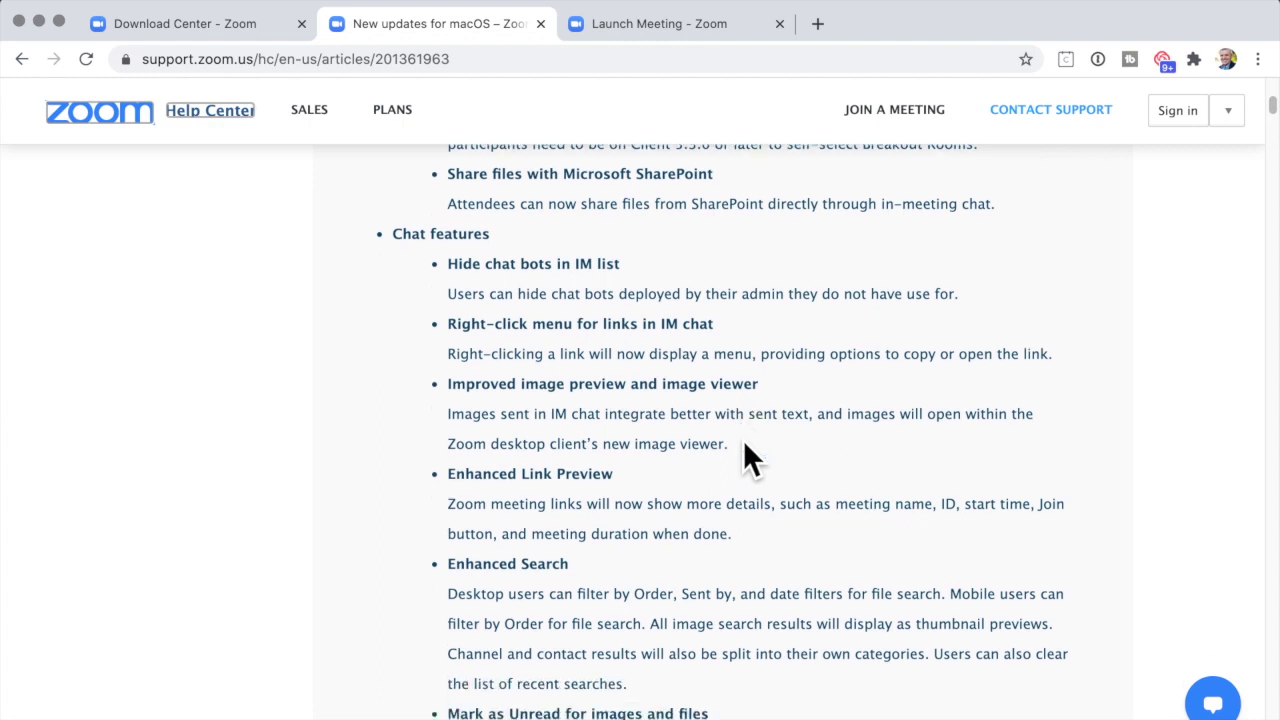
{"action": "scroll", "coordinate": [743, 439], "scroll_direction": "down", "scroll_amount": 1}
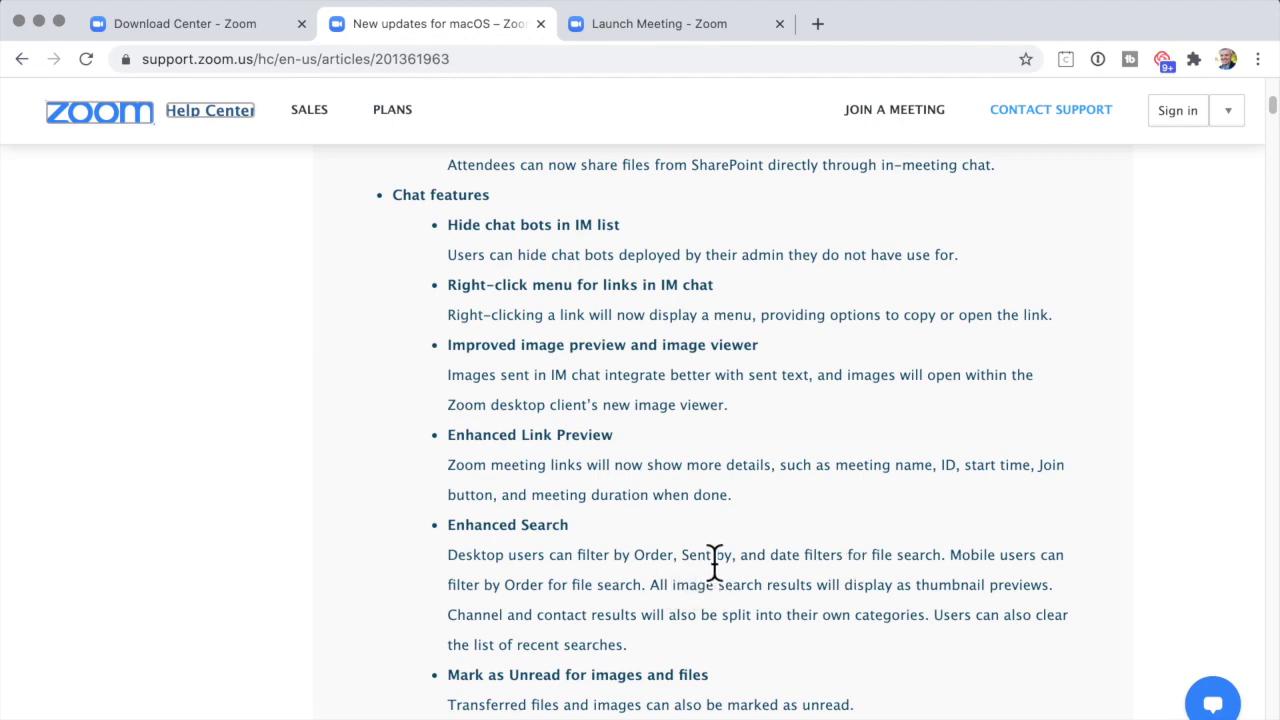
{"action": "key", "text": "ctrl+Tab"}
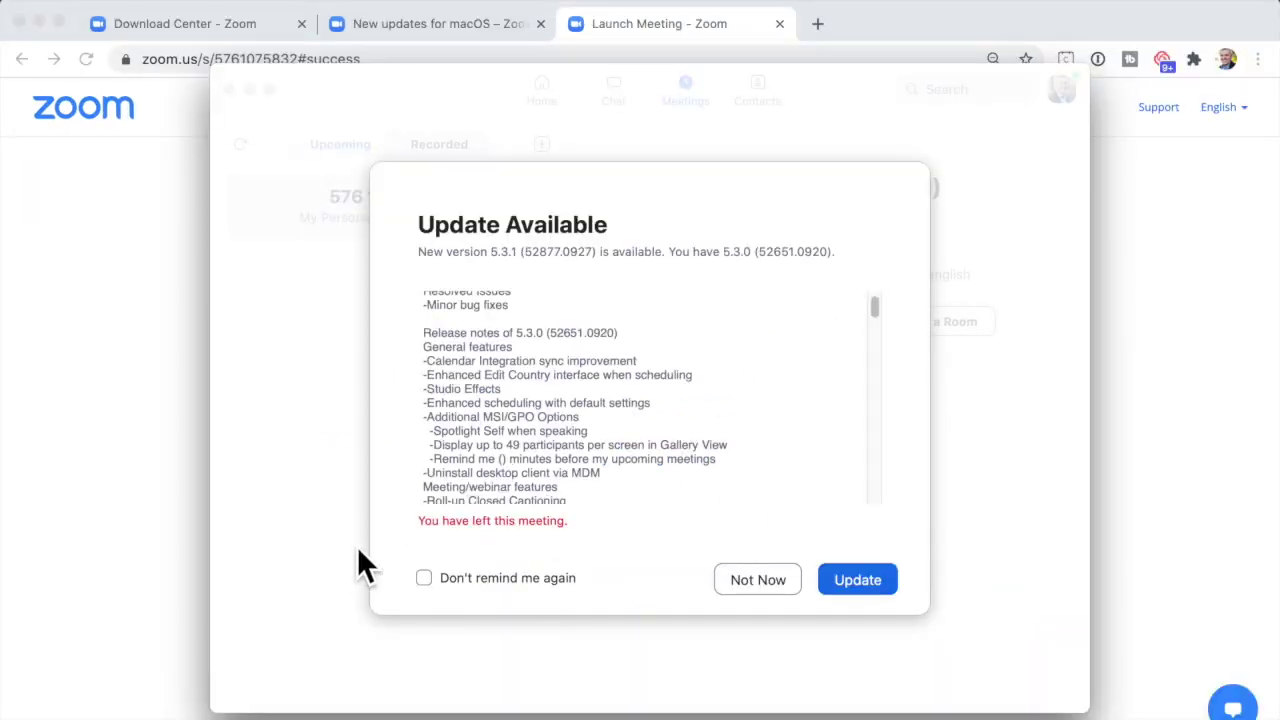
Start the 5.3.1 update download, cancel it, and decline the update with Not Now.
{"action": "left_click", "coordinate": [870, 585]}
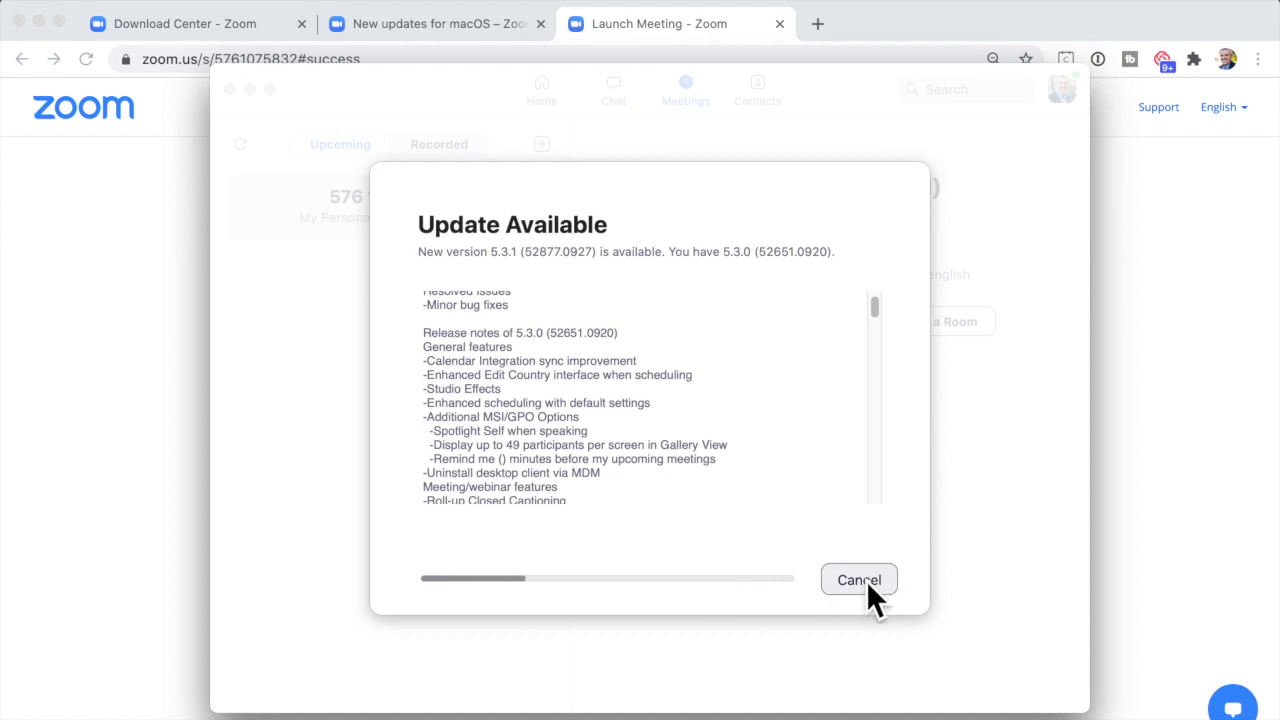
{"action": "left_click", "coordinate": [866, 580]}
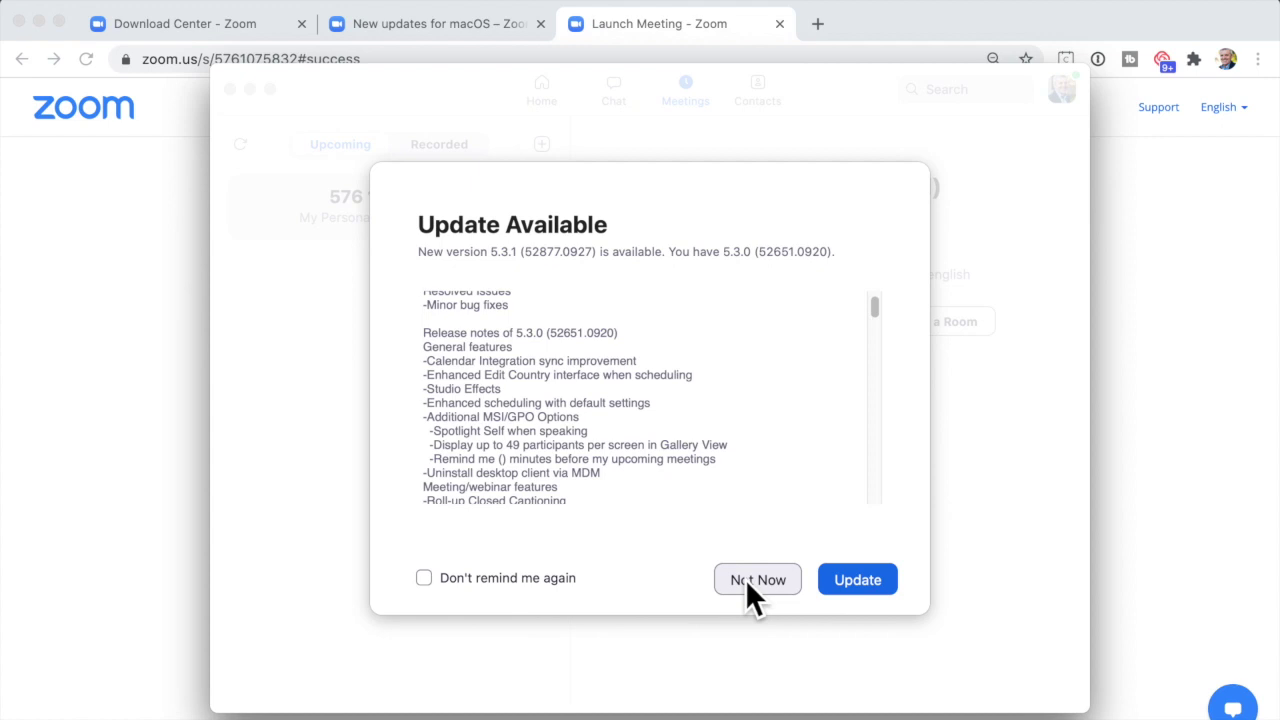
{"action": "left_click", "coordinate": [745, 579]}
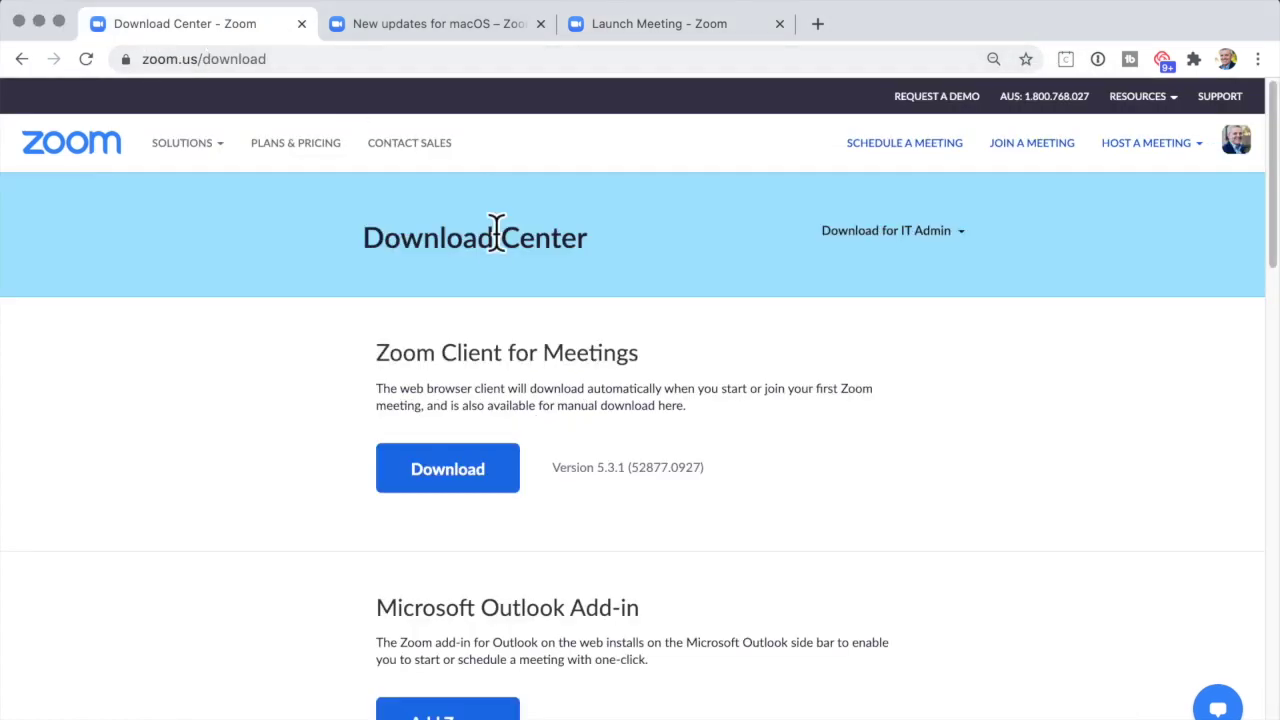
Download Zoom Client for Meetings 5.3.1 and run its installer for all users of this computer.
{"action": "scroll", "coordinate": [741, 452], "scroll_direction": "down", "scroll_amount": 1}
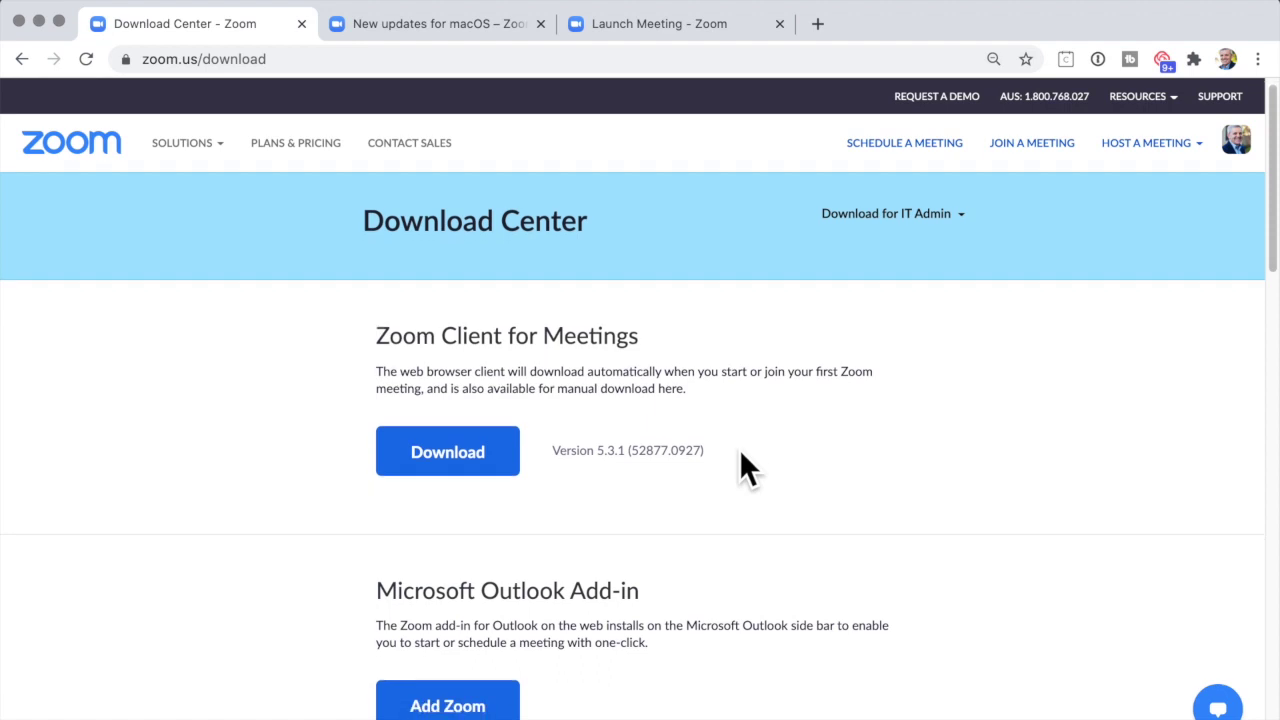
{"action": "scroll", "coordinate": [819, 385], "scroll_direction": "down", "scroll_amount": 1}
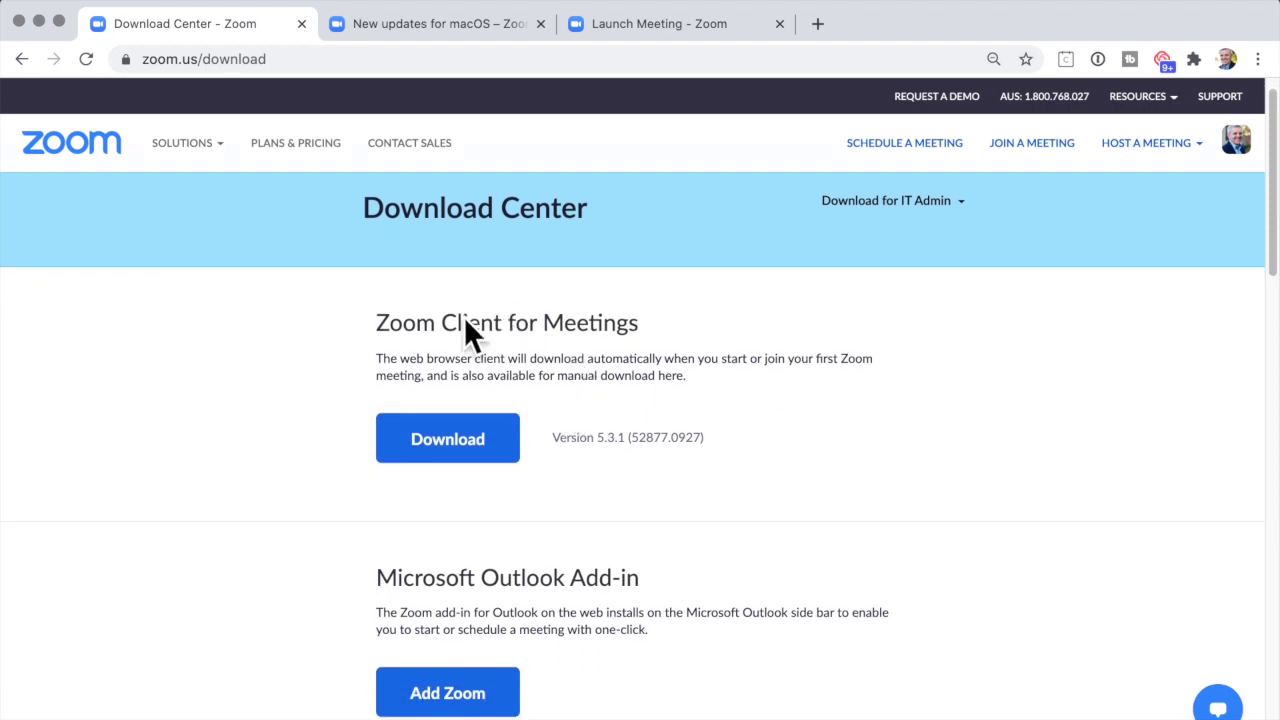
{"action": "left_click", "coordinate": [479, 458]}
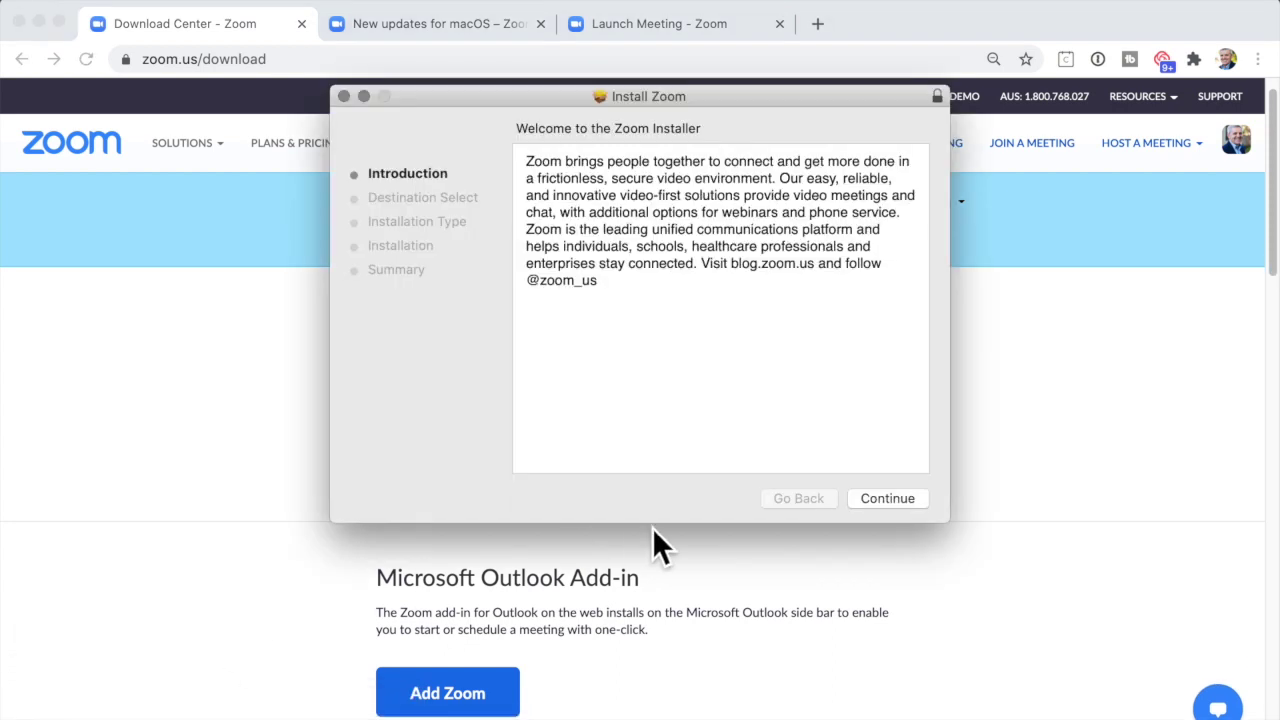
{"action": "left_click", "coordinate": [893, 498]}
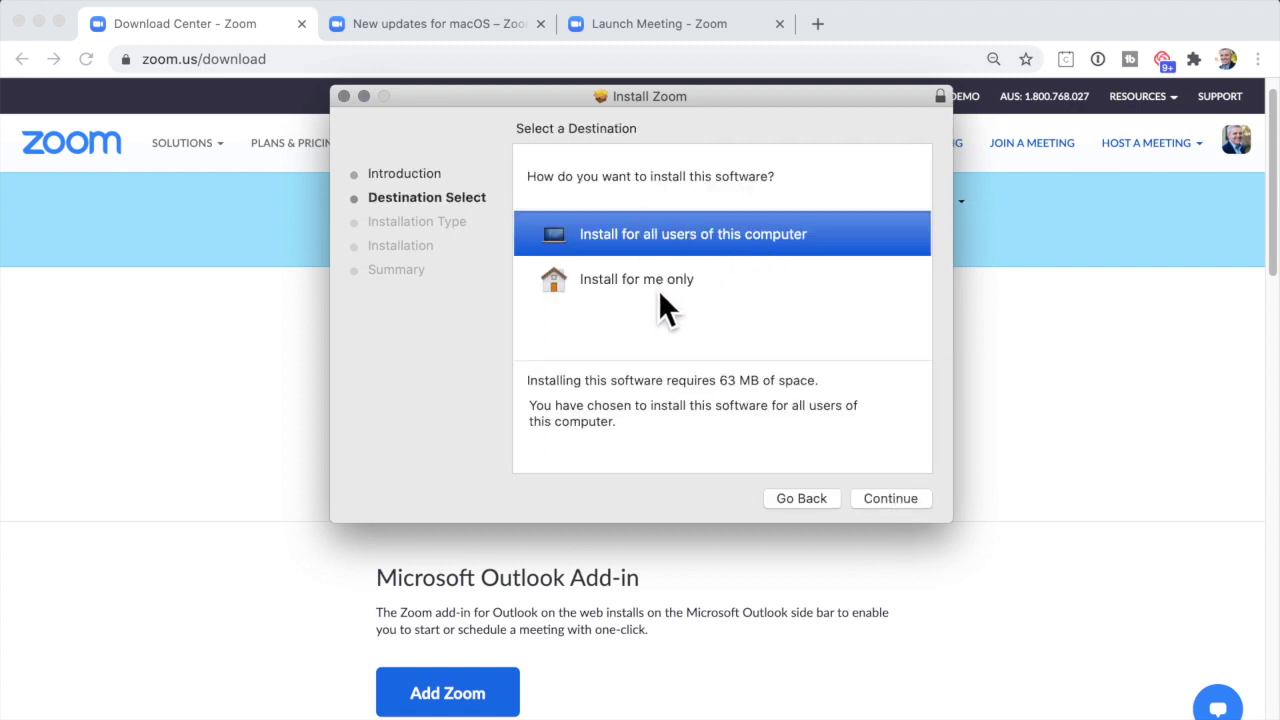
{"action": "left_click", "coordinate": [898, 502]}
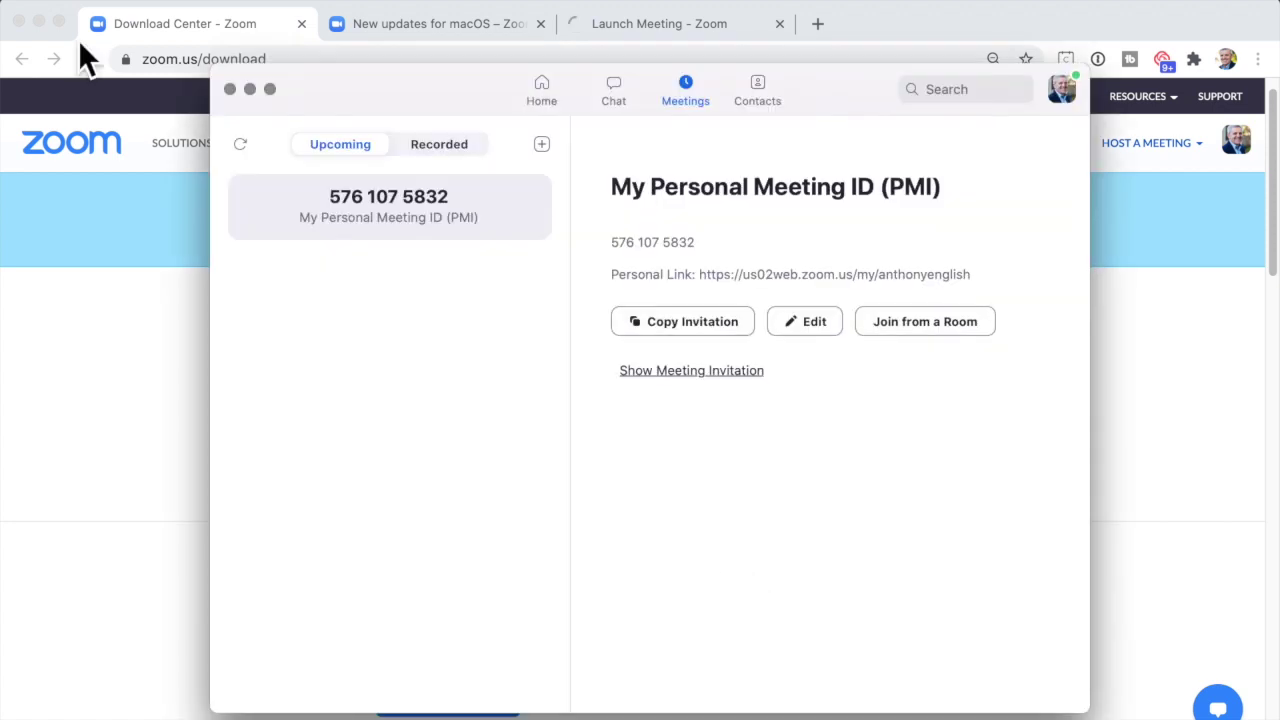
{"action": "left_click", "coordinate": [86, 6]}
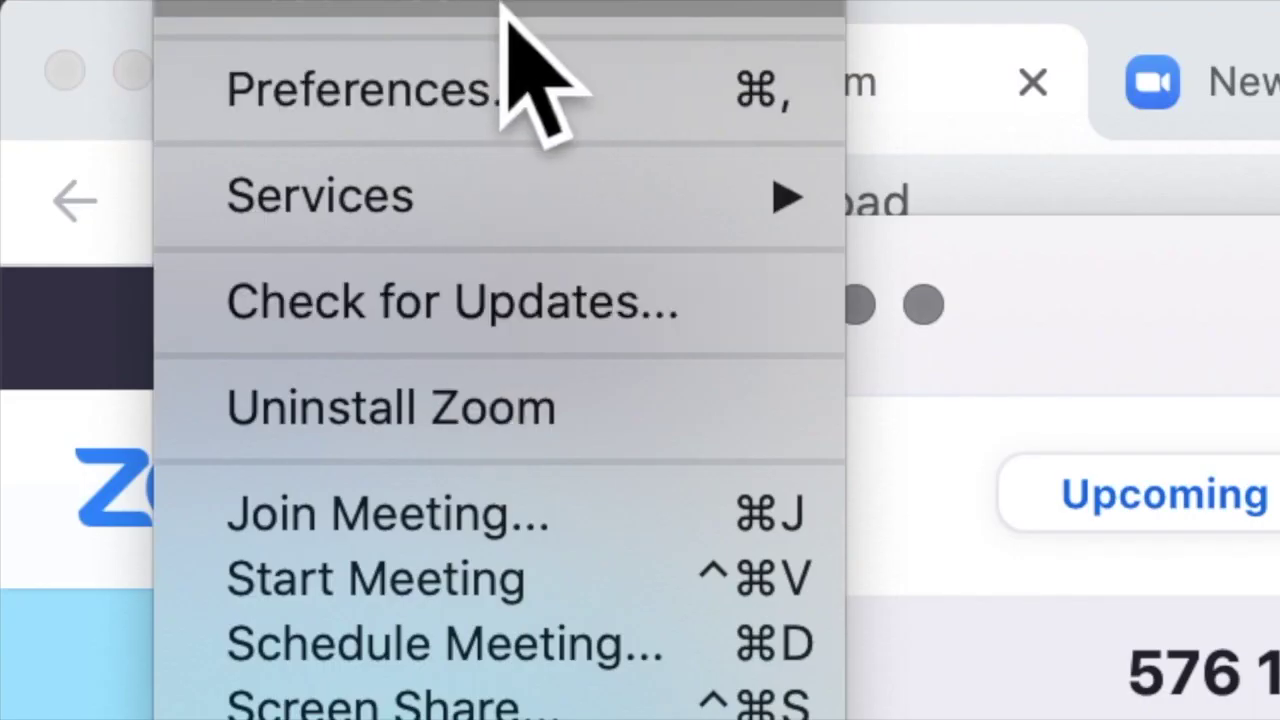
Check for updates from the zoom.us menu and download the 5.3.1 update.
{"action": "left_click", "coordinate": [487, 308]}
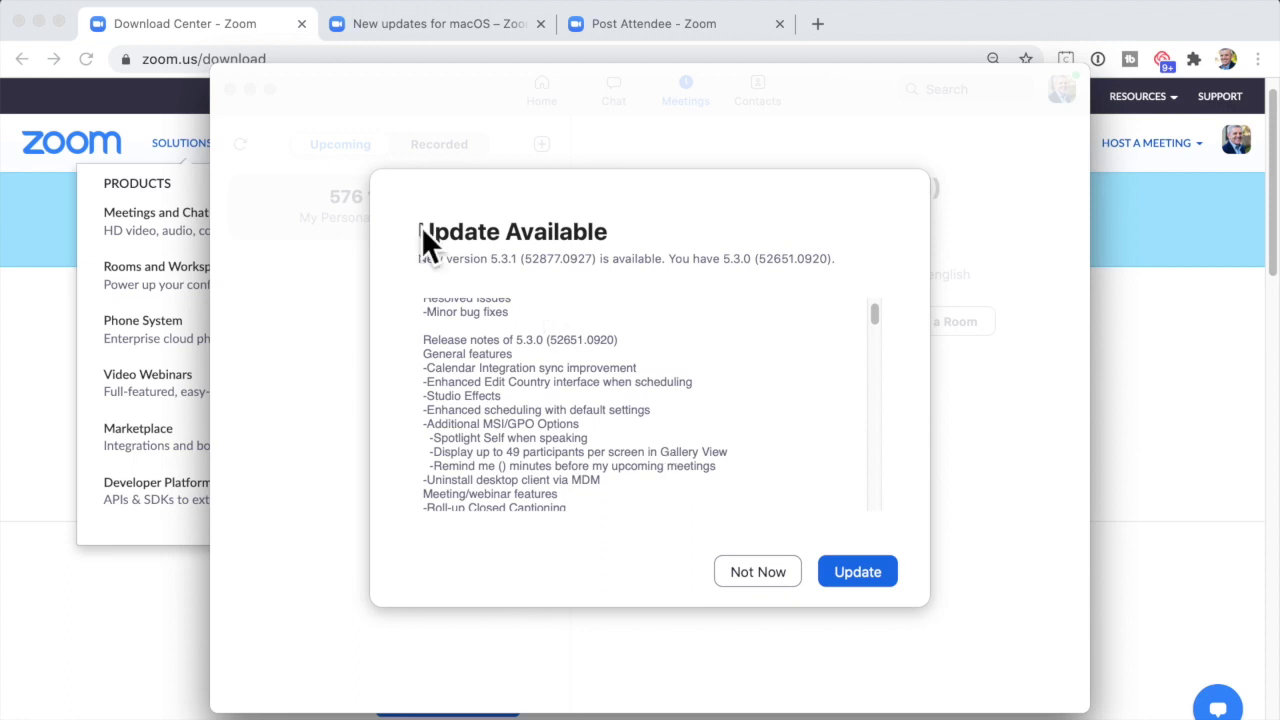
{"action": "left_click", "coordinate": [858, 572]}
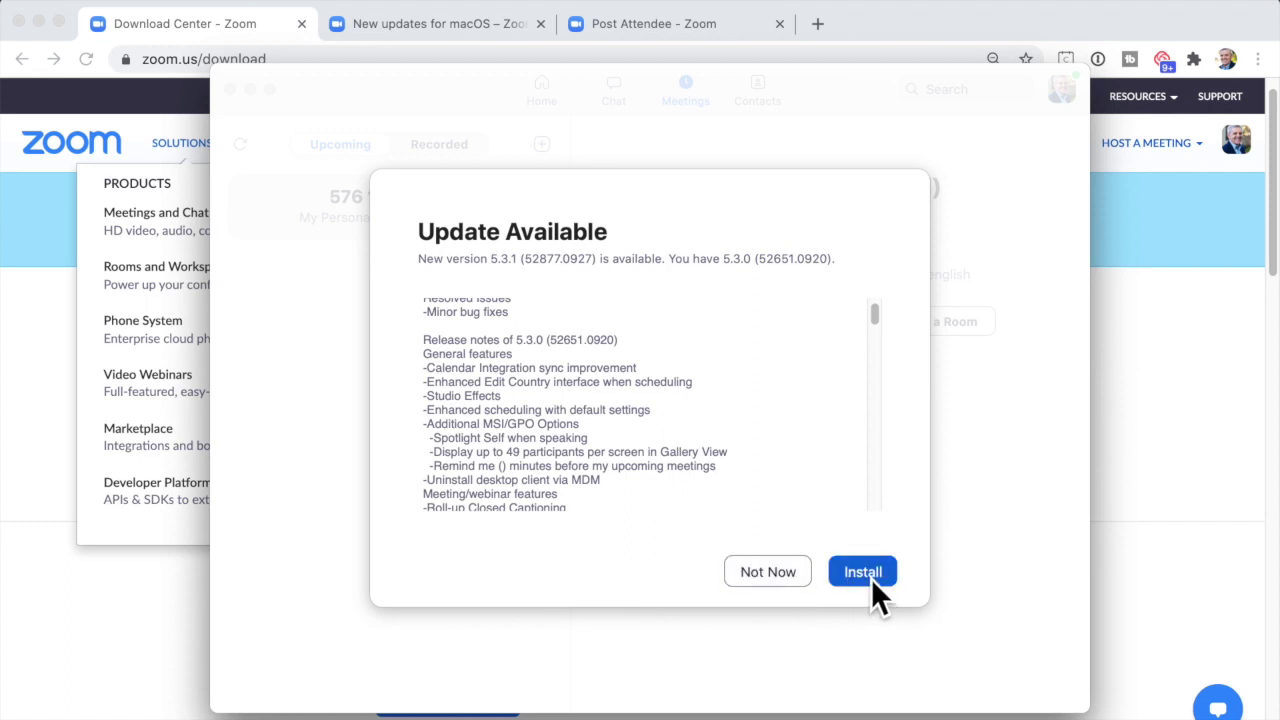
Install the downloaded 5.3.1 update through macOS Installer and close it on success.
{"action": "left_click", "coordinate": [871, 578]}
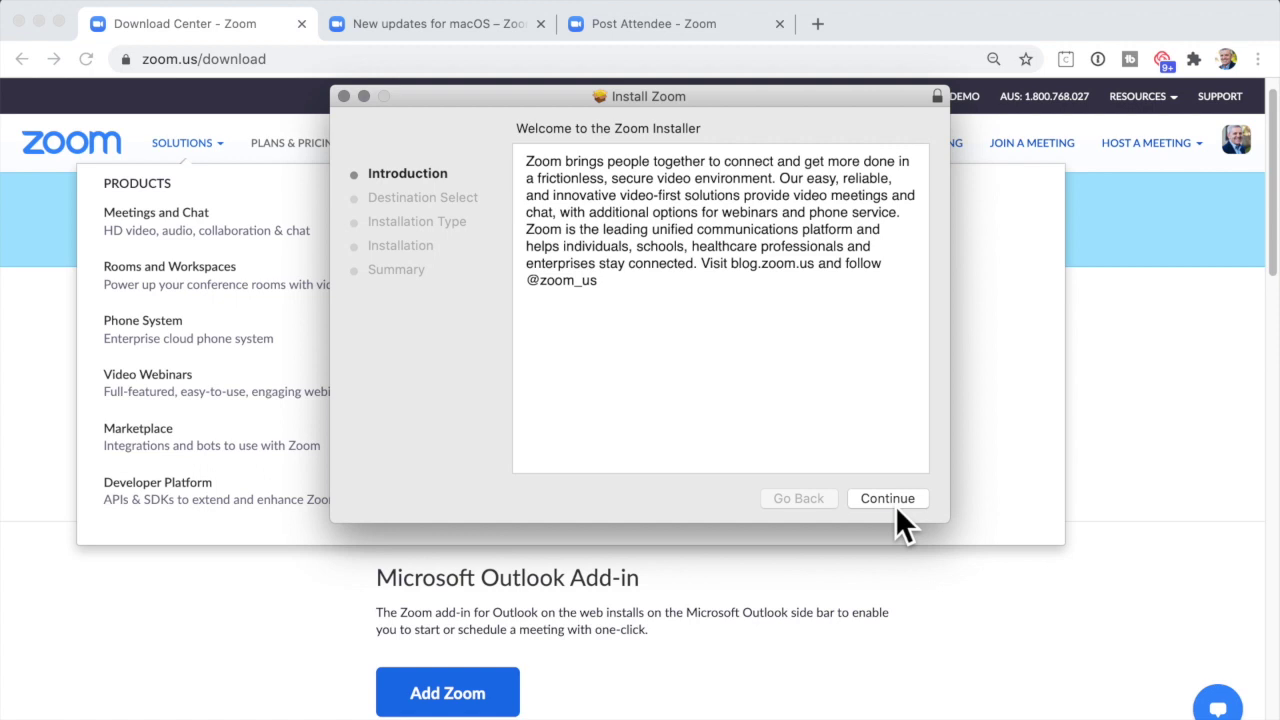
{"action": "left_click", "coordinate": [895, 505]}
{"action": "left_click", "coordinate": [895, 505]}
{"action": "left_click", "coordinate": [809, 325]}
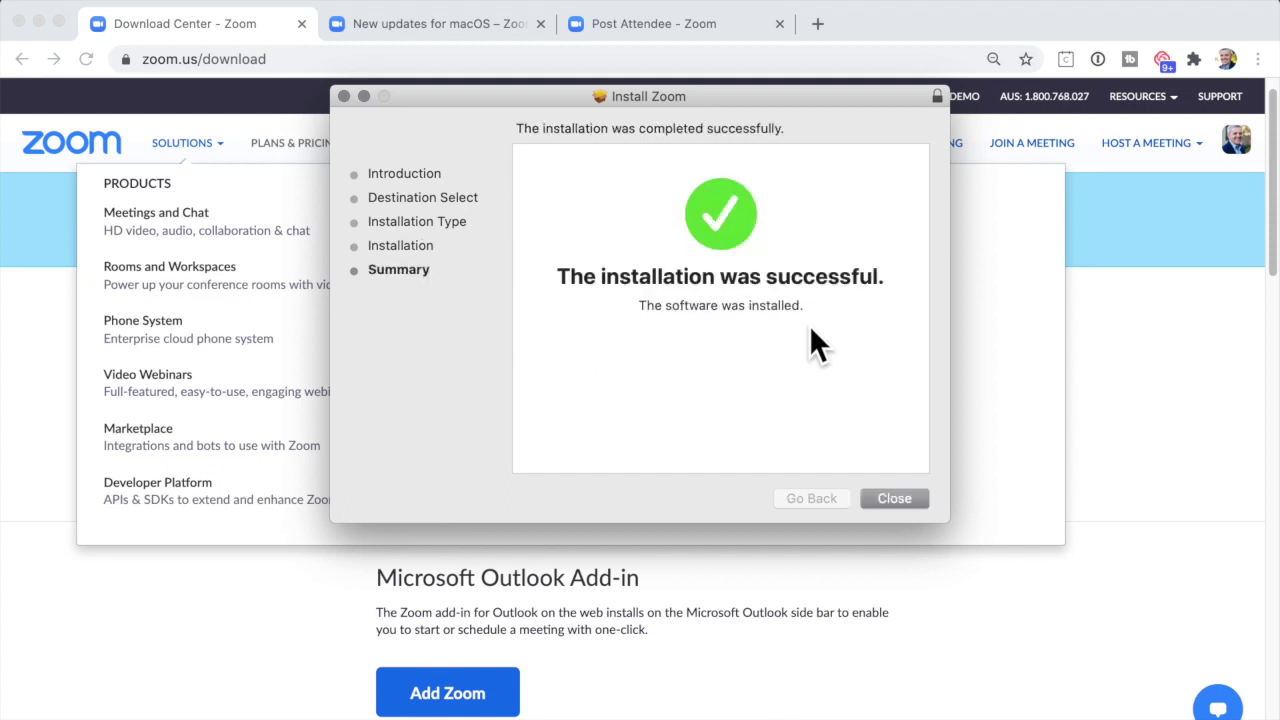
{"action": "left_click", "coordinate": [900, 508]}
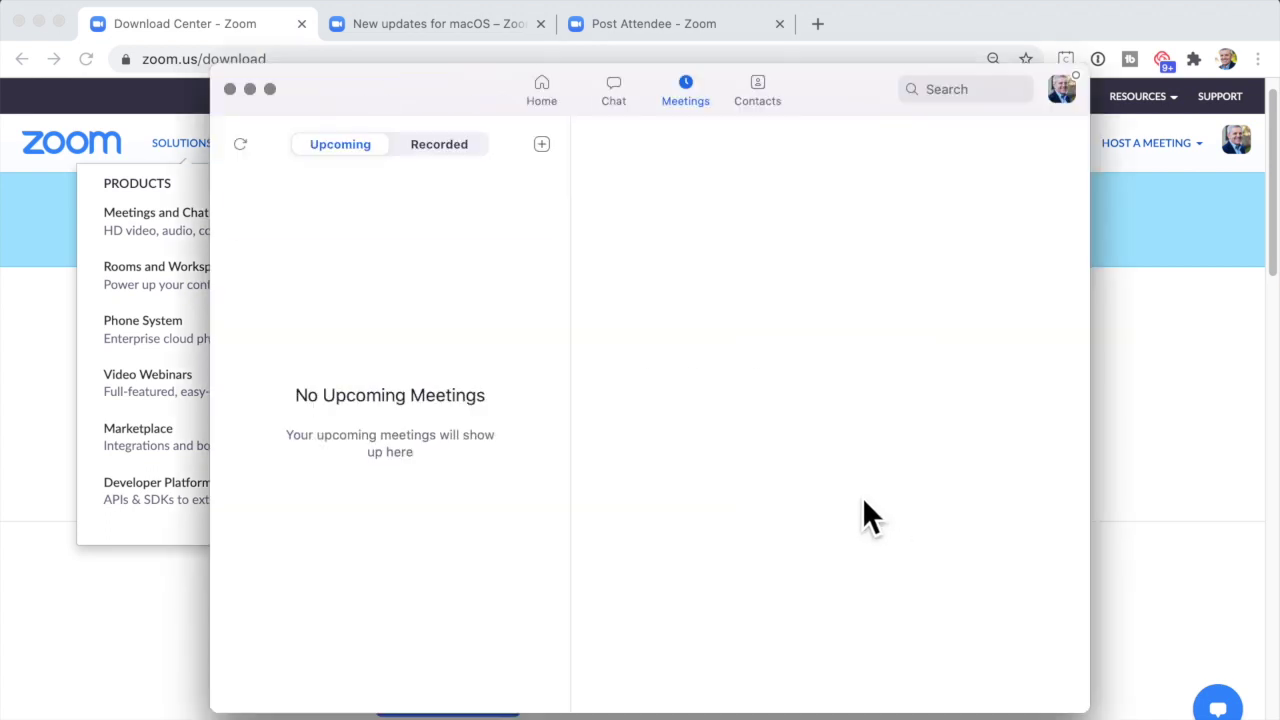
Confirm in About Zoom that version 5.3.1 (52877.0927) is installed.
{"action": "left_click", "coordinate": [229, 89]}
{"action": "left_click", "coordinate": [105, 2]}
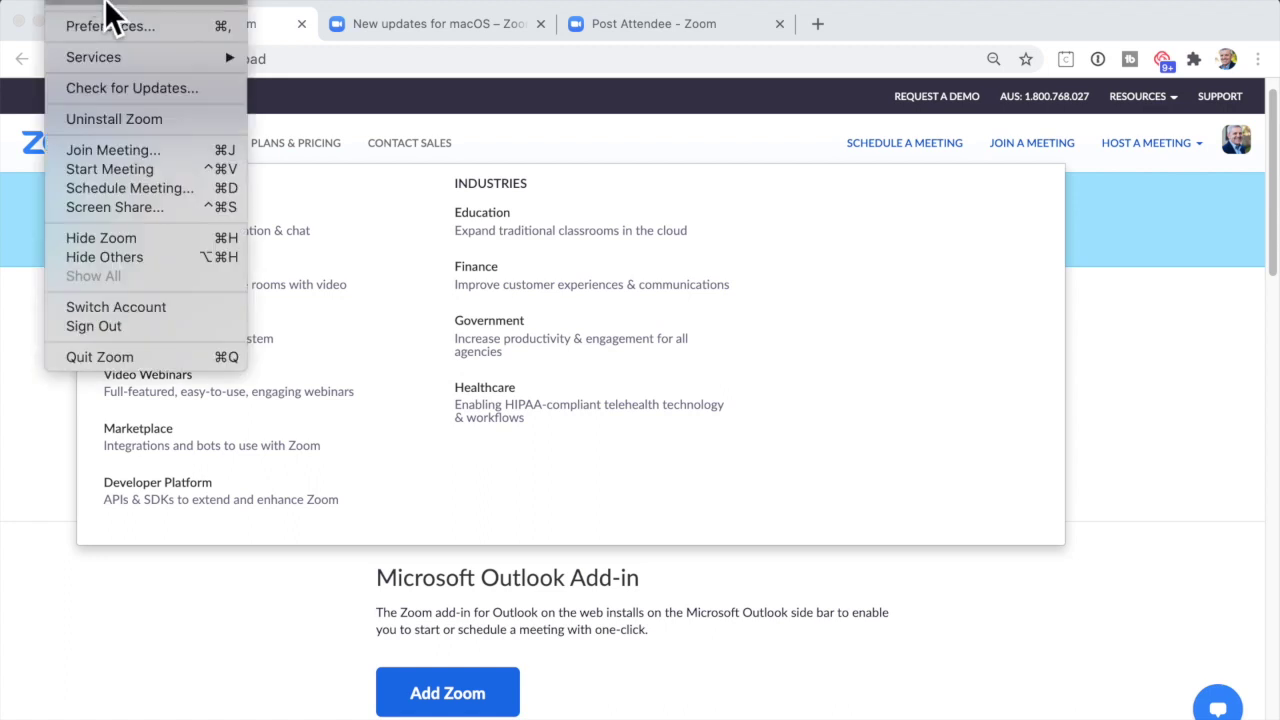
{"action": "left_click", "coordinate": [72, 4]}
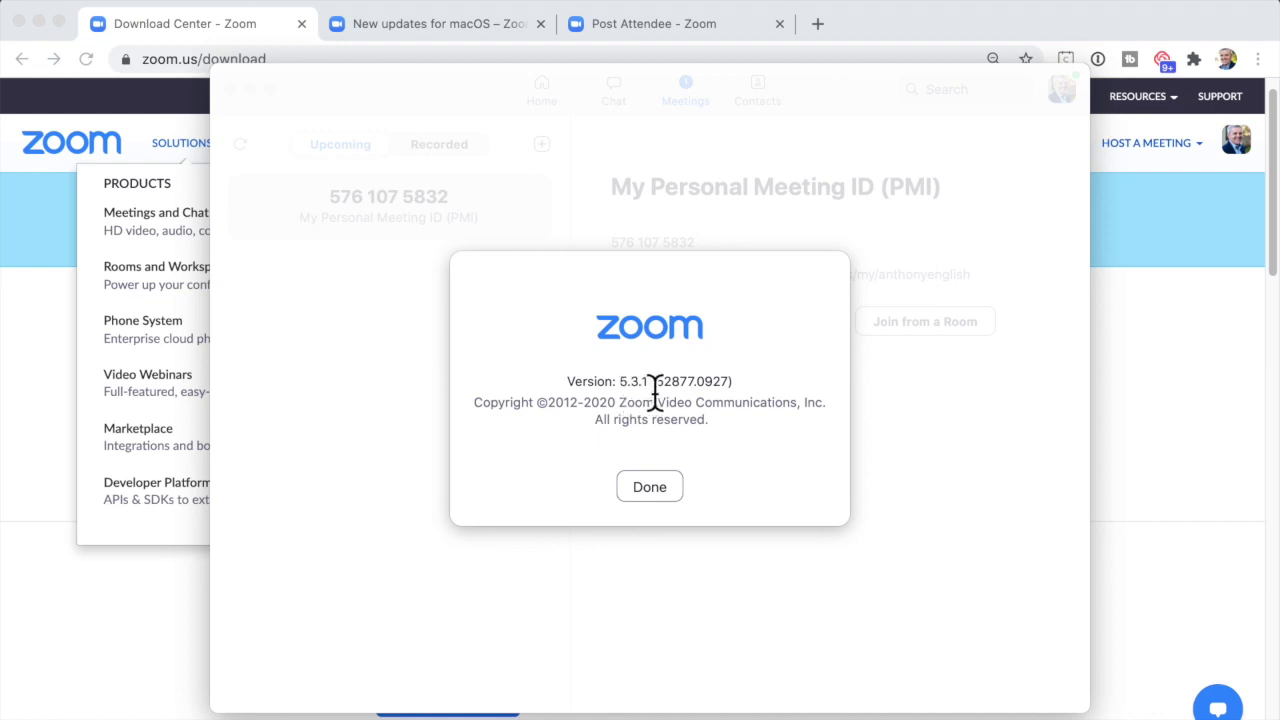
{"action": "left_click", "coordinate": [660, 492]}
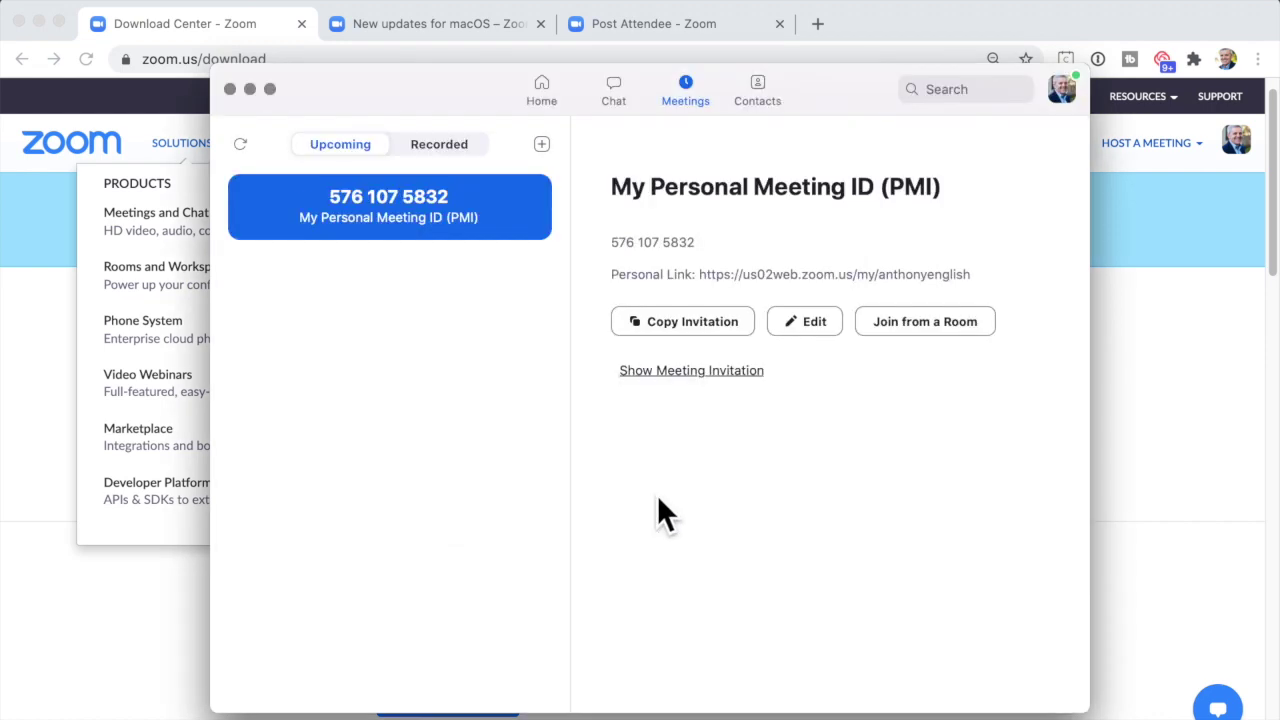
Close the Zoom client window and return to the New updates for macOS article.
{"action": "left_click", "coordinate": [230, 89]}
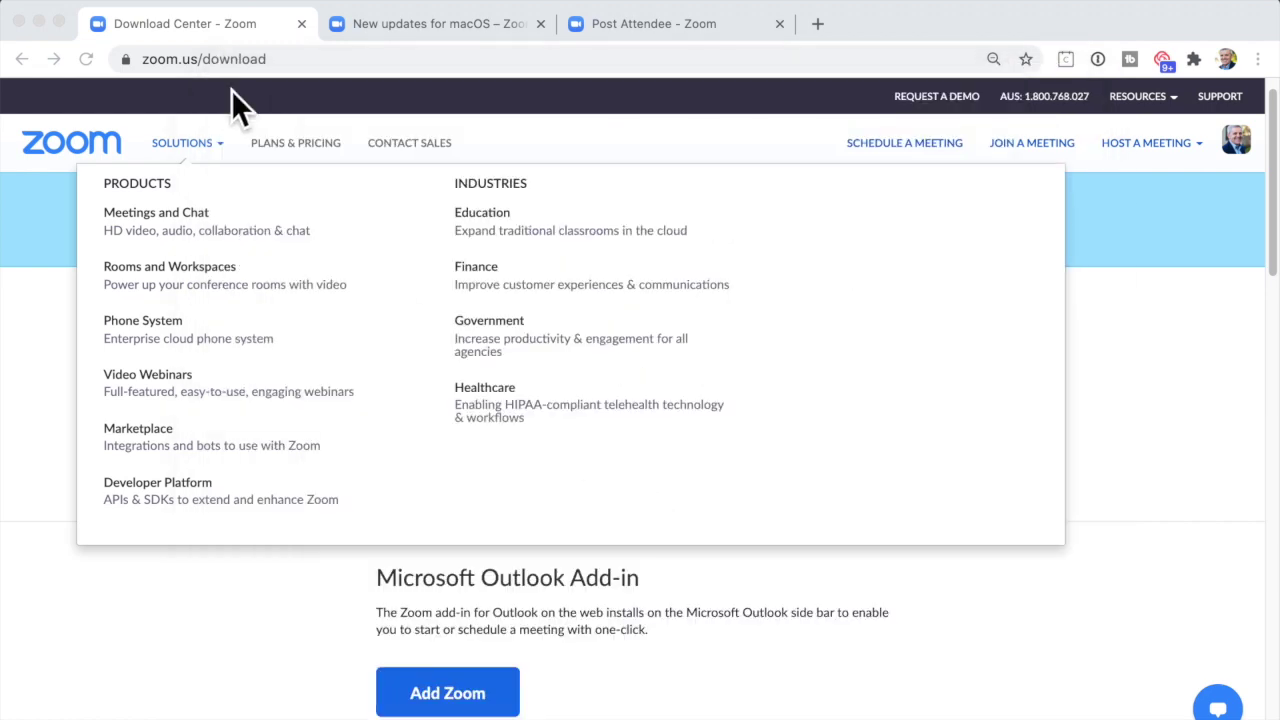
{"action": "left_click", "coordinate": [433, 29]}
{"action": "scroll", "coordinate": [514, 531], "scroll_direction": "up", "scroll_amount": 10}
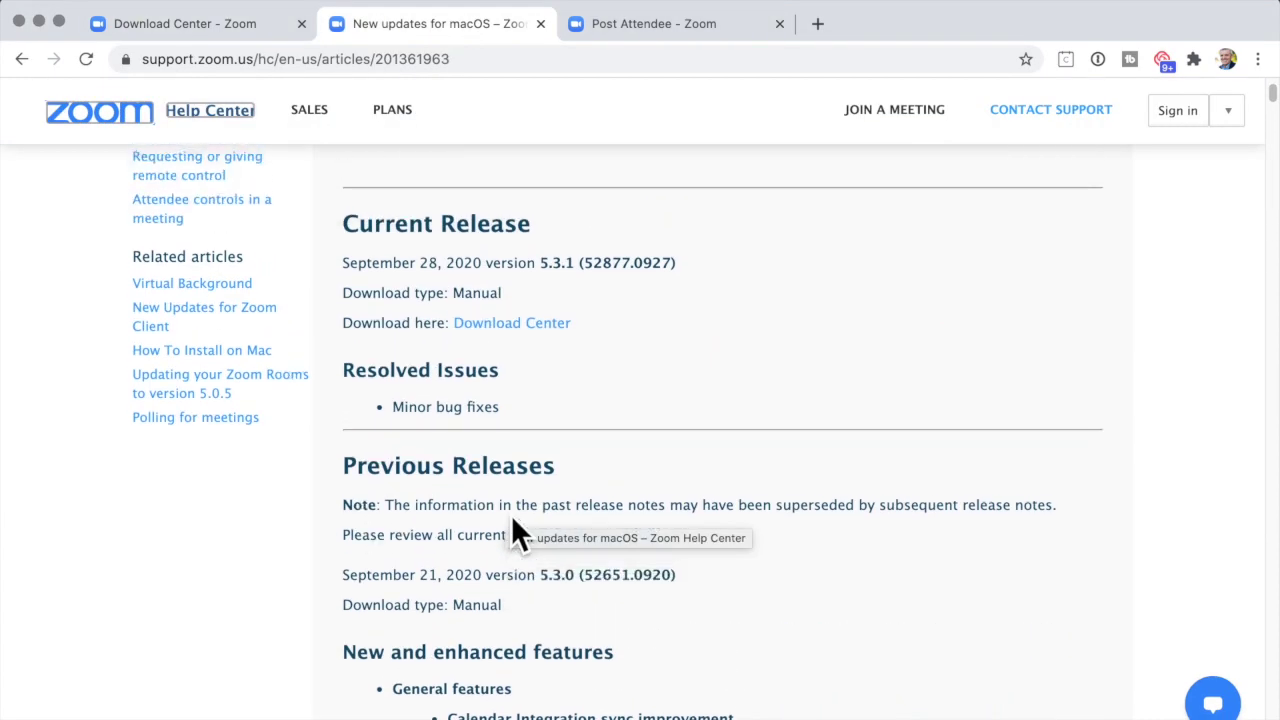